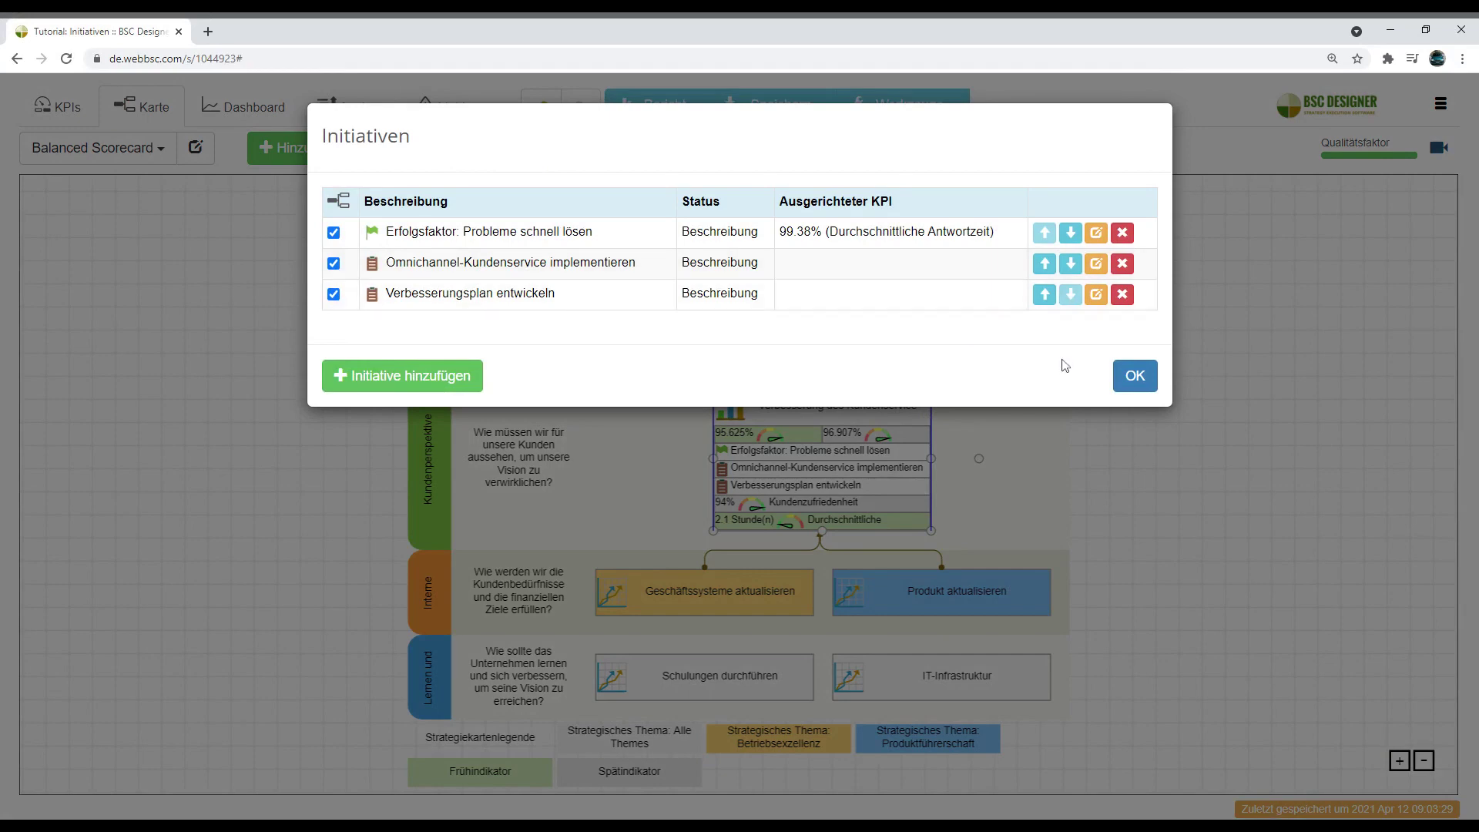
Step: Close the initiatives list and review the details of the initiative "Omnichannel-Kundenservice implementieren" directly from the strategy map
left_click(1129, 375)
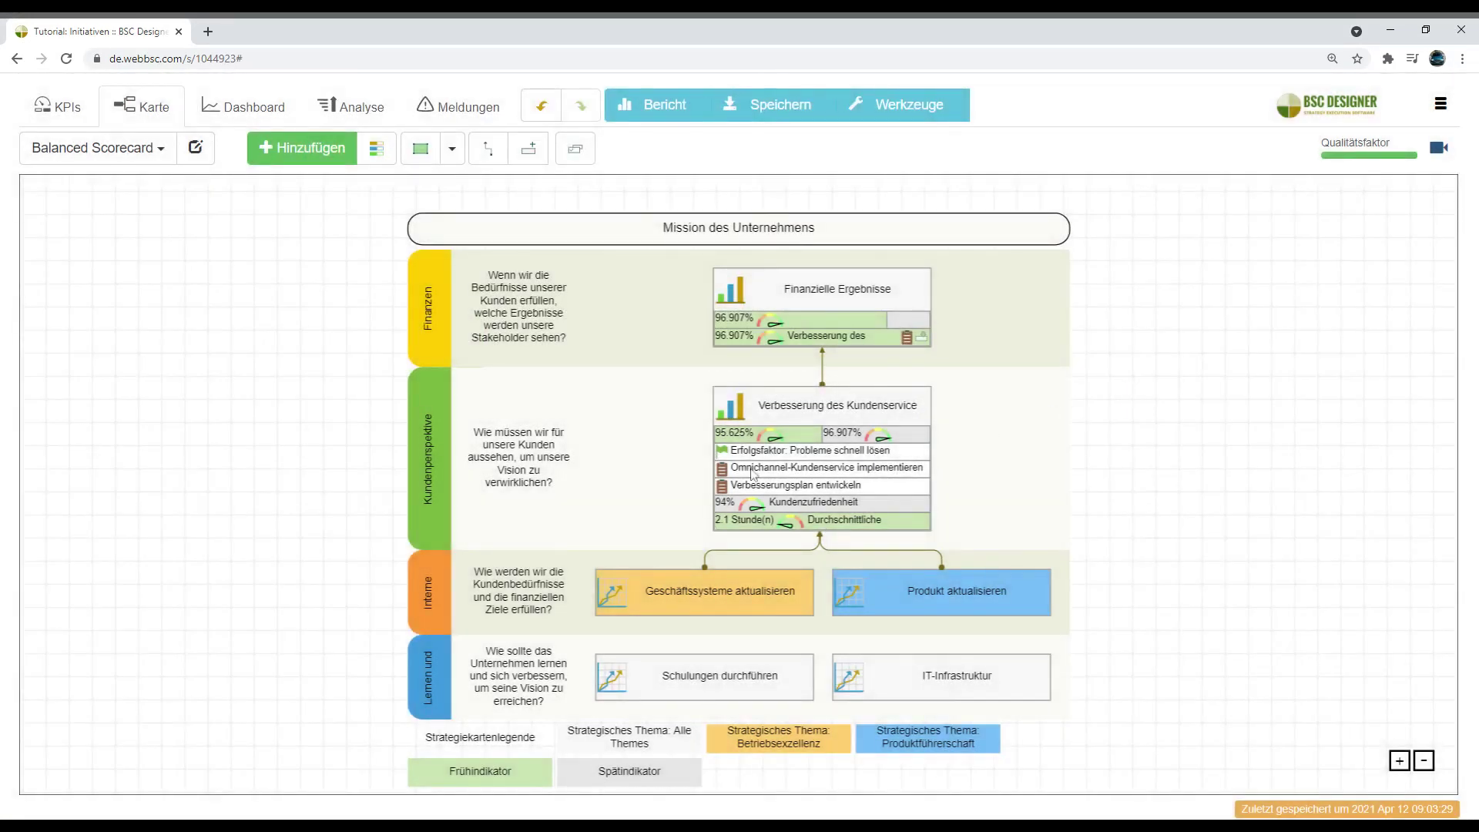
double_click(753, 474)
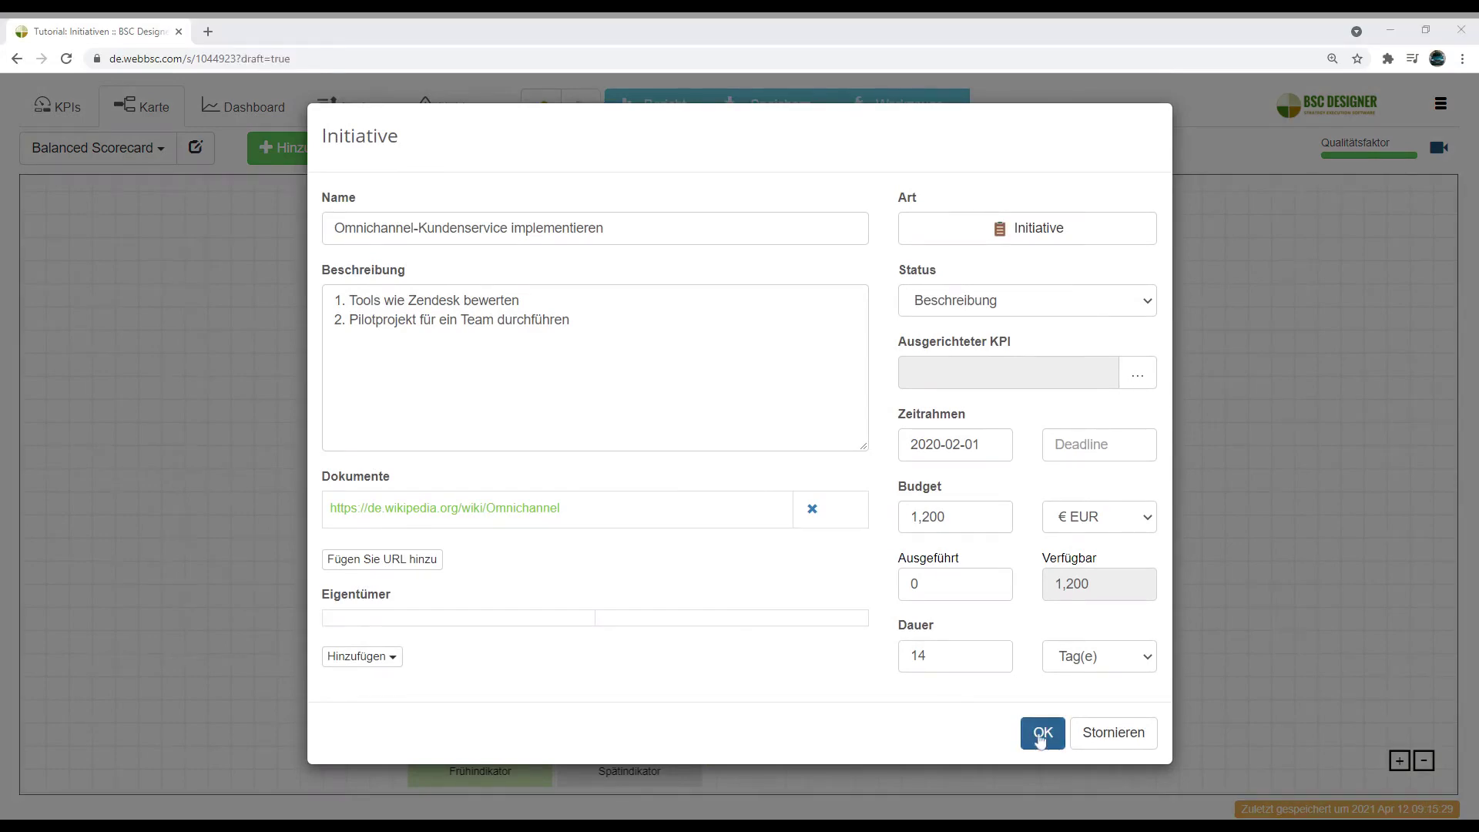
left_click(1042, 731)
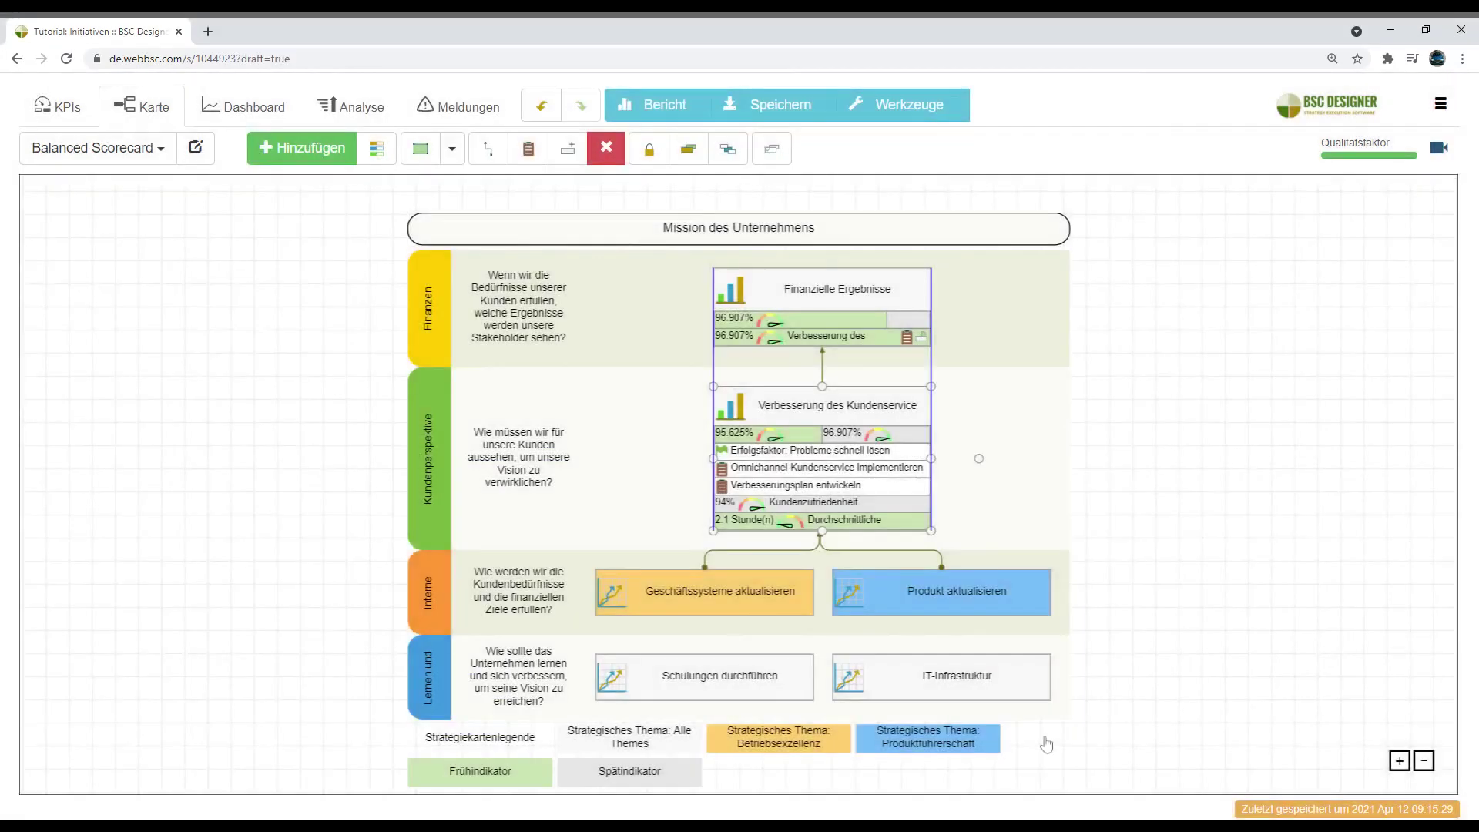
Step: Open "Omnichannel-Kundenservice implementieren" through the selected goal's initiatives list and review the available initiative types and status setting
left_click(528, 149)
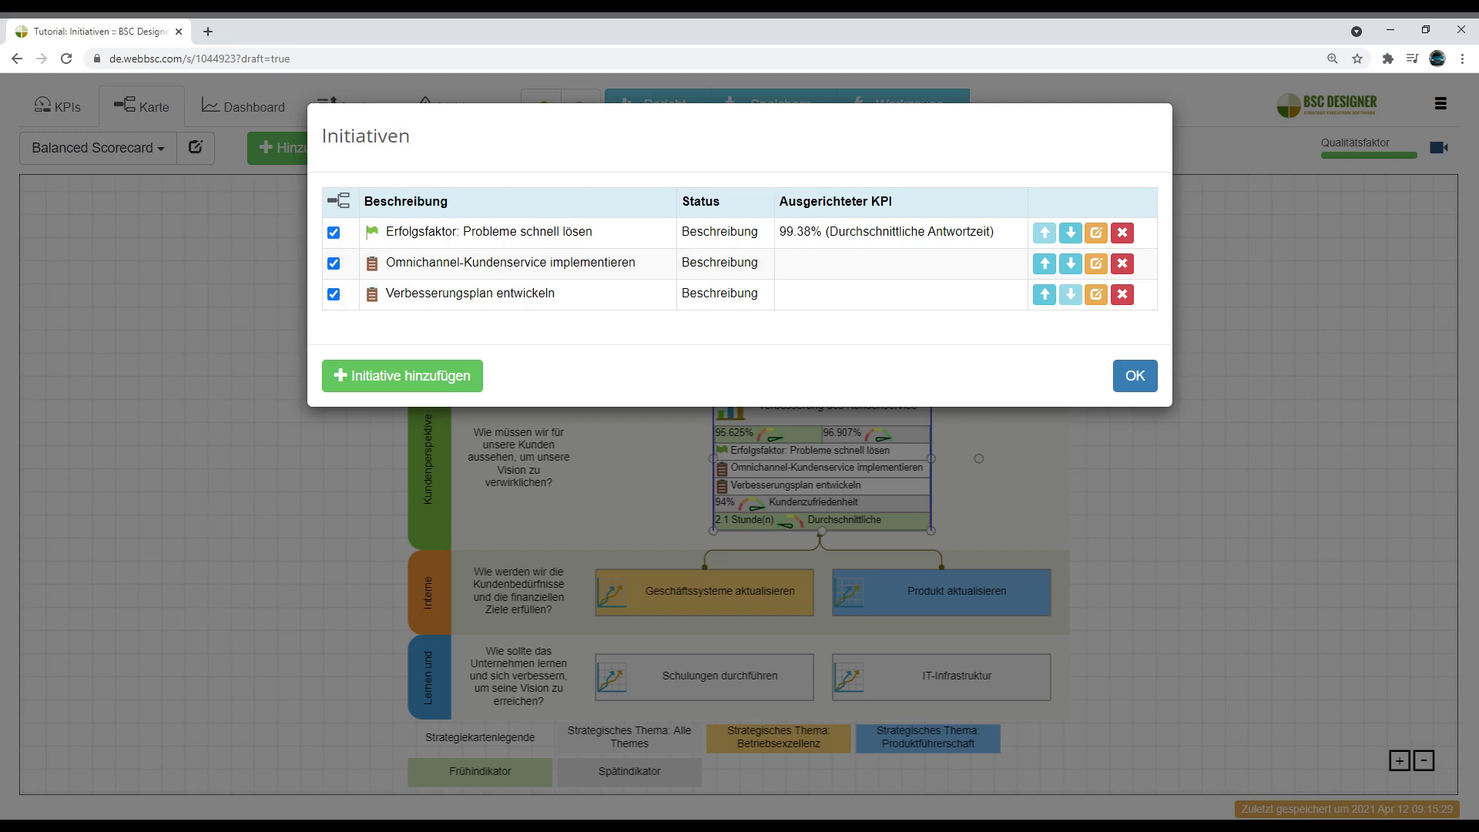
left_click(1096, 264)
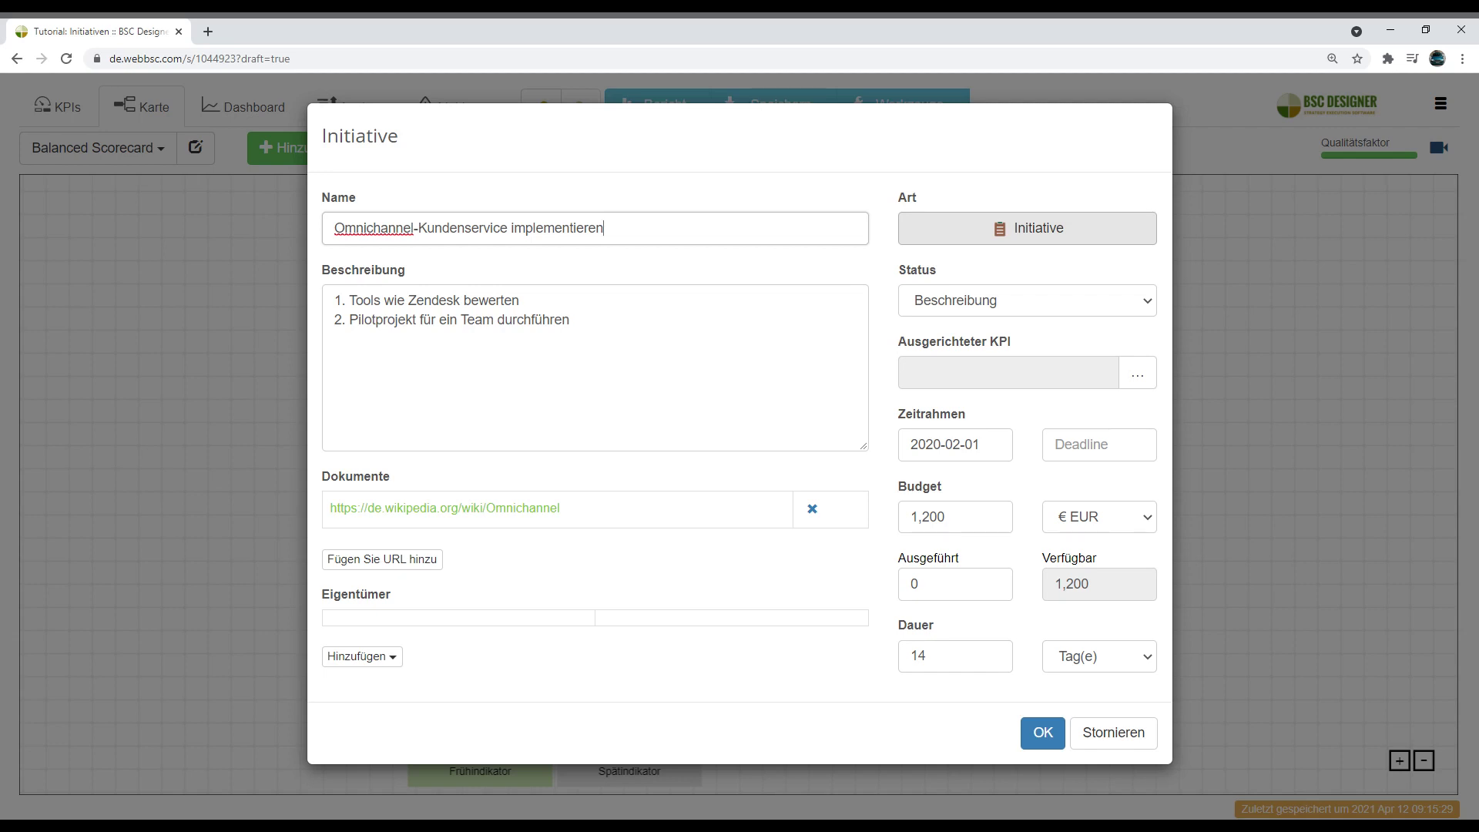
left_click(1043, 231)
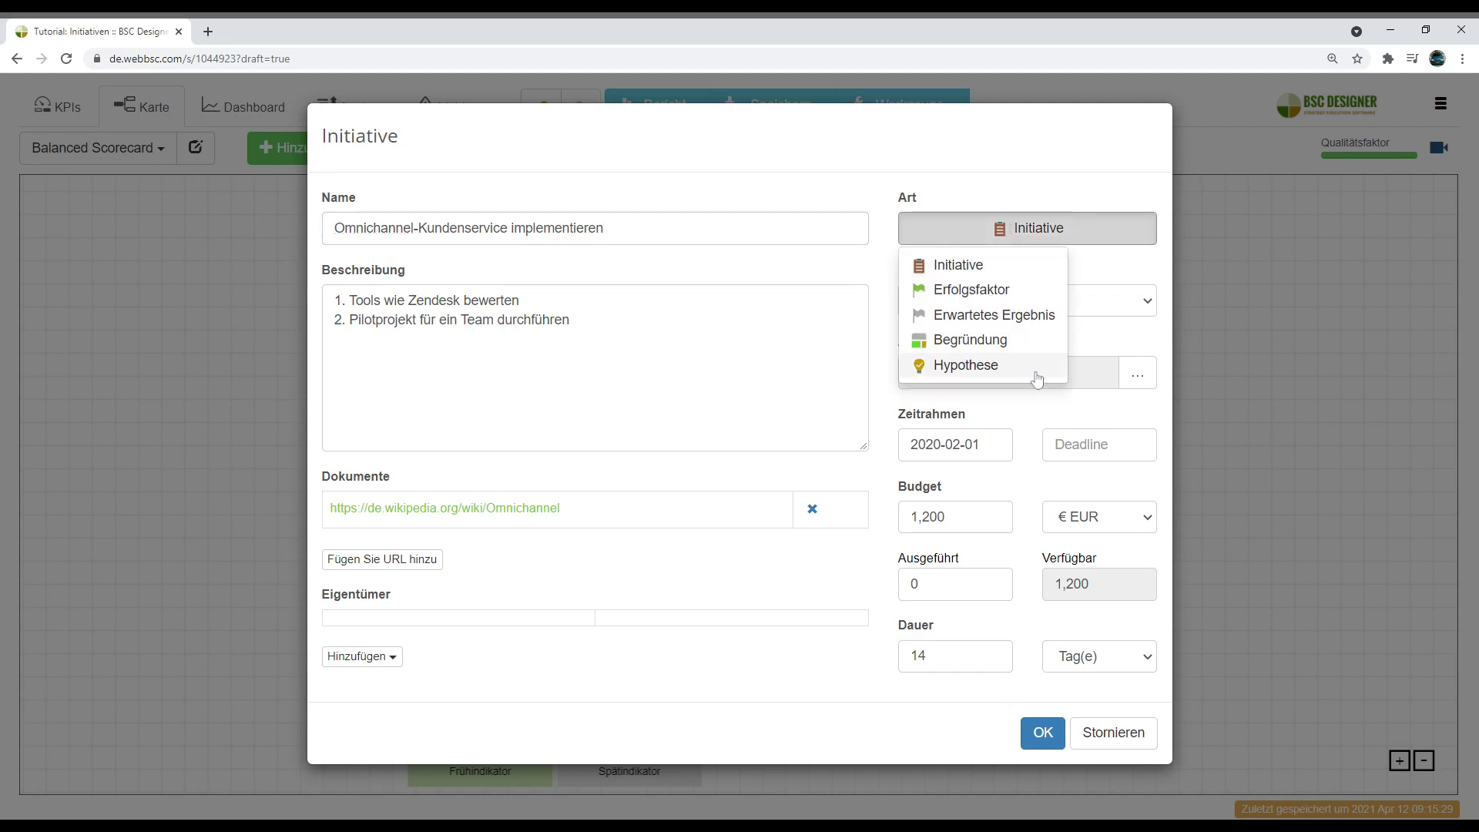
left_click(1120, 268)
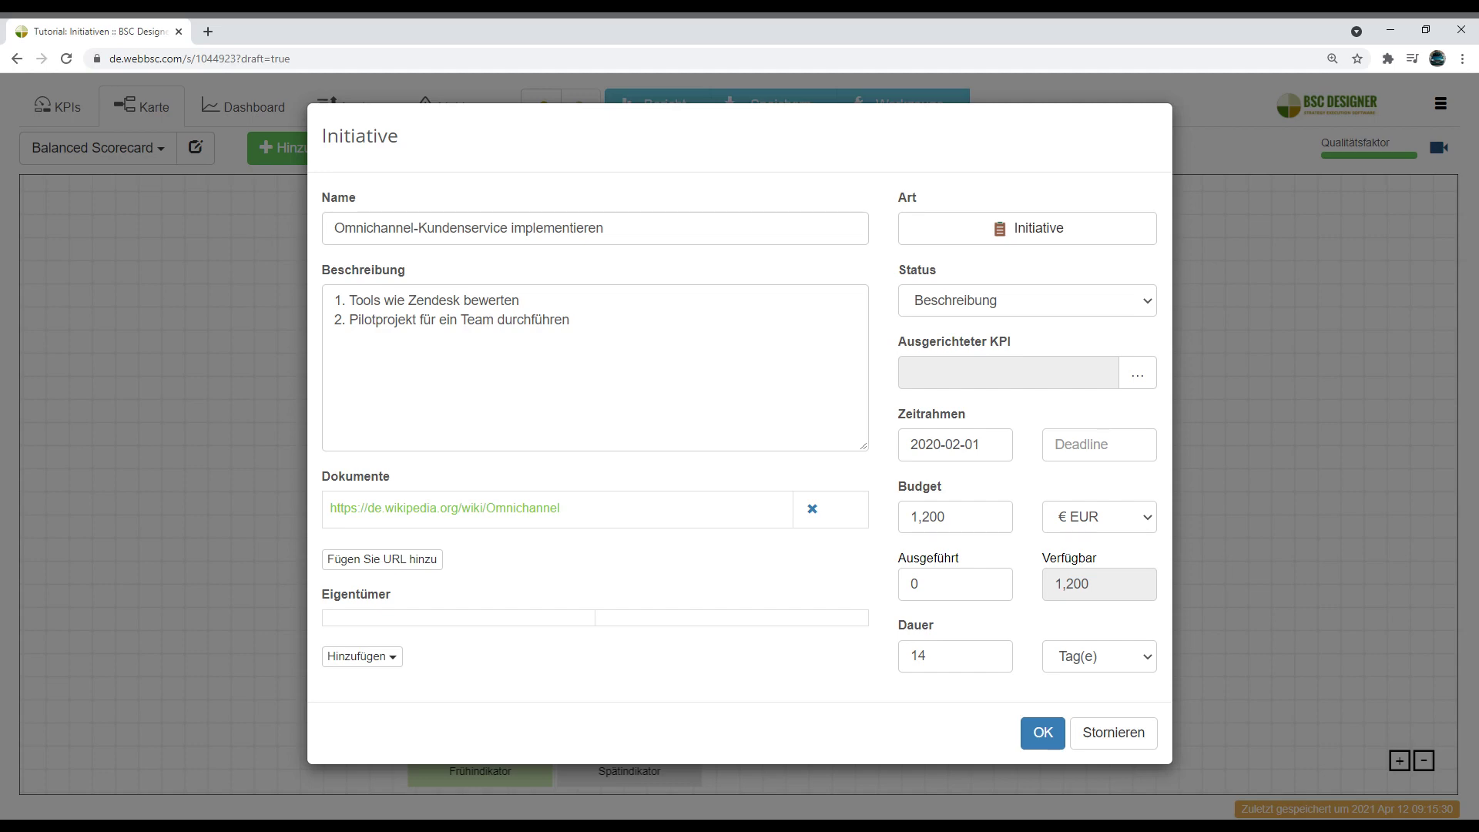
left_click(1076, 308)
left_click(1043, 732)
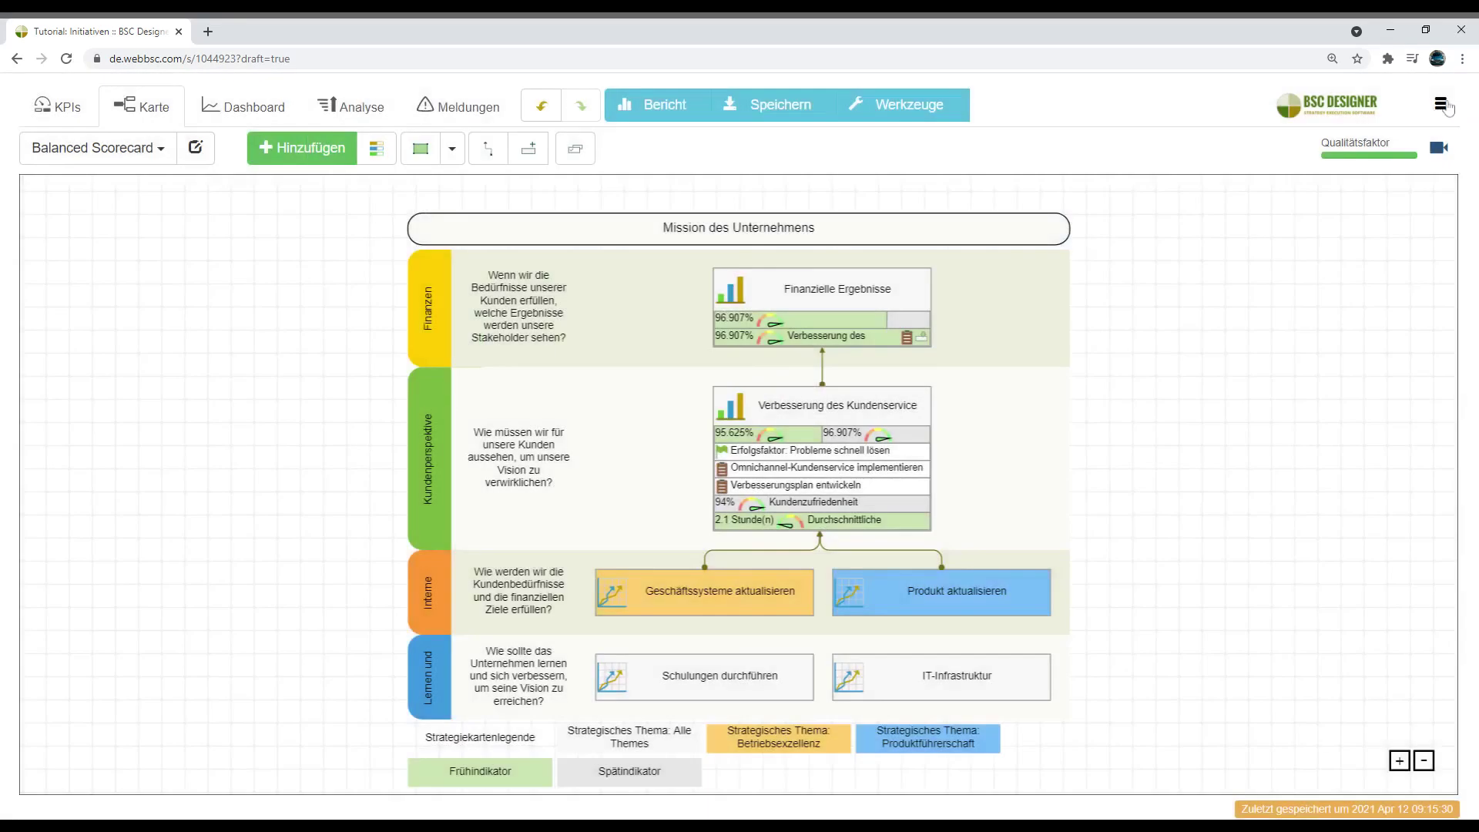
Step: Review the list of initiative statuses in the account's Workflow settings and return to the strategy map
left_click(1441, 103)
left_click(1354, 158)
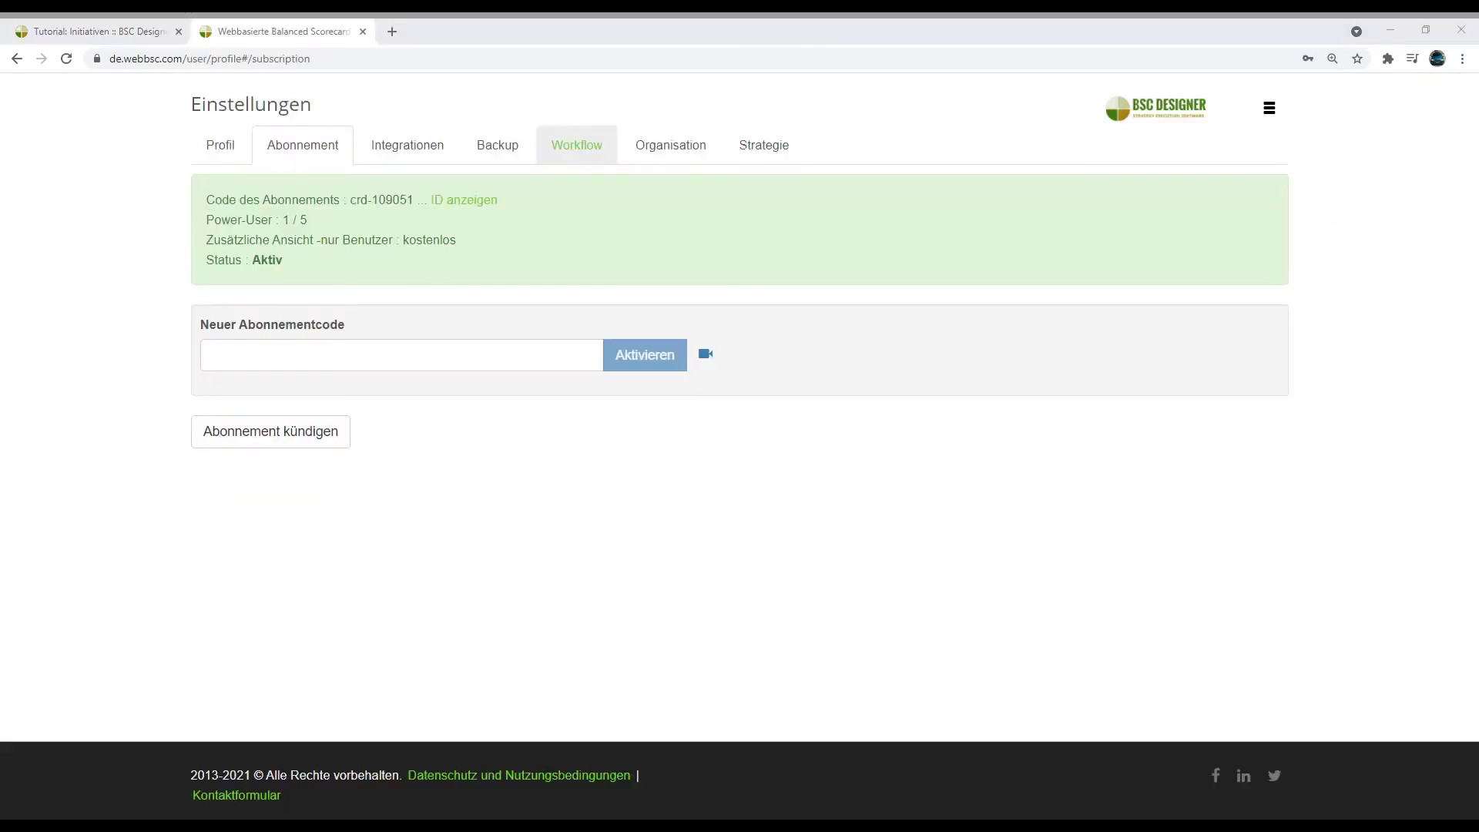
left_click(579, 158)
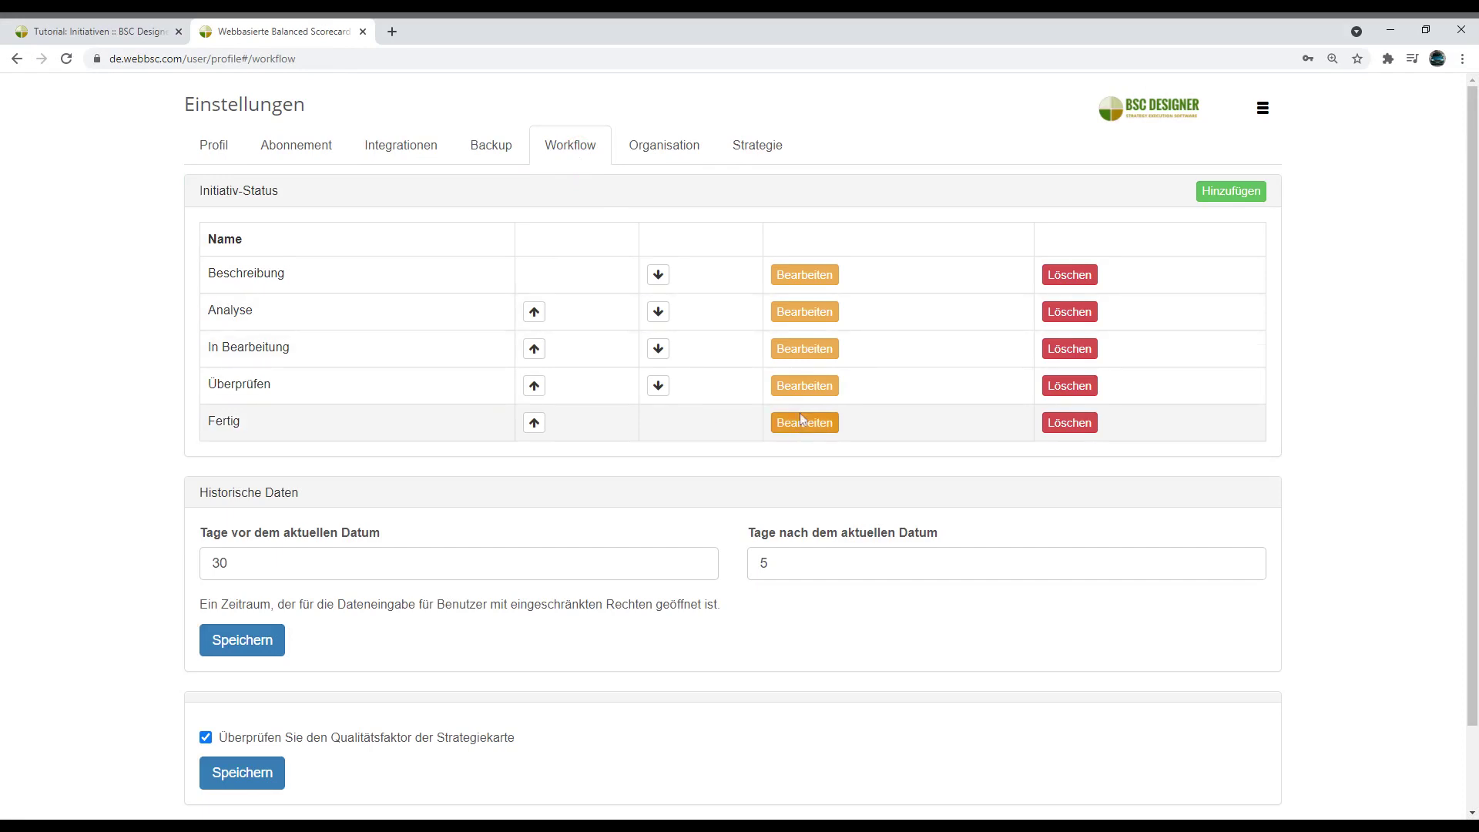
left_click(363, 31)
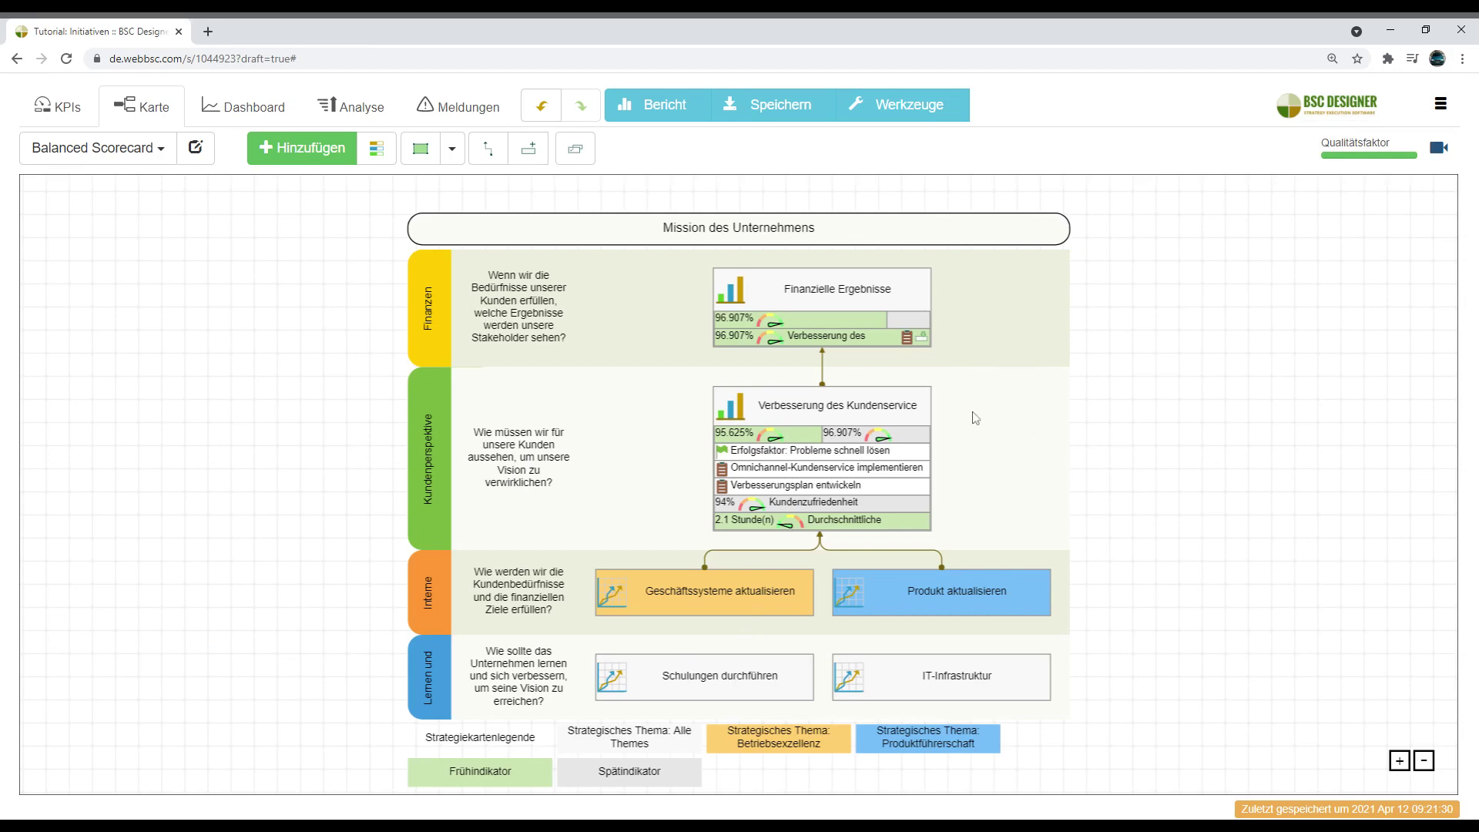
Step: Generate an Aktionsplan report for the whole document in HTML, grouped by month from 2021-01-01 to 2021-04-12, and close it
left_click(670, 116)
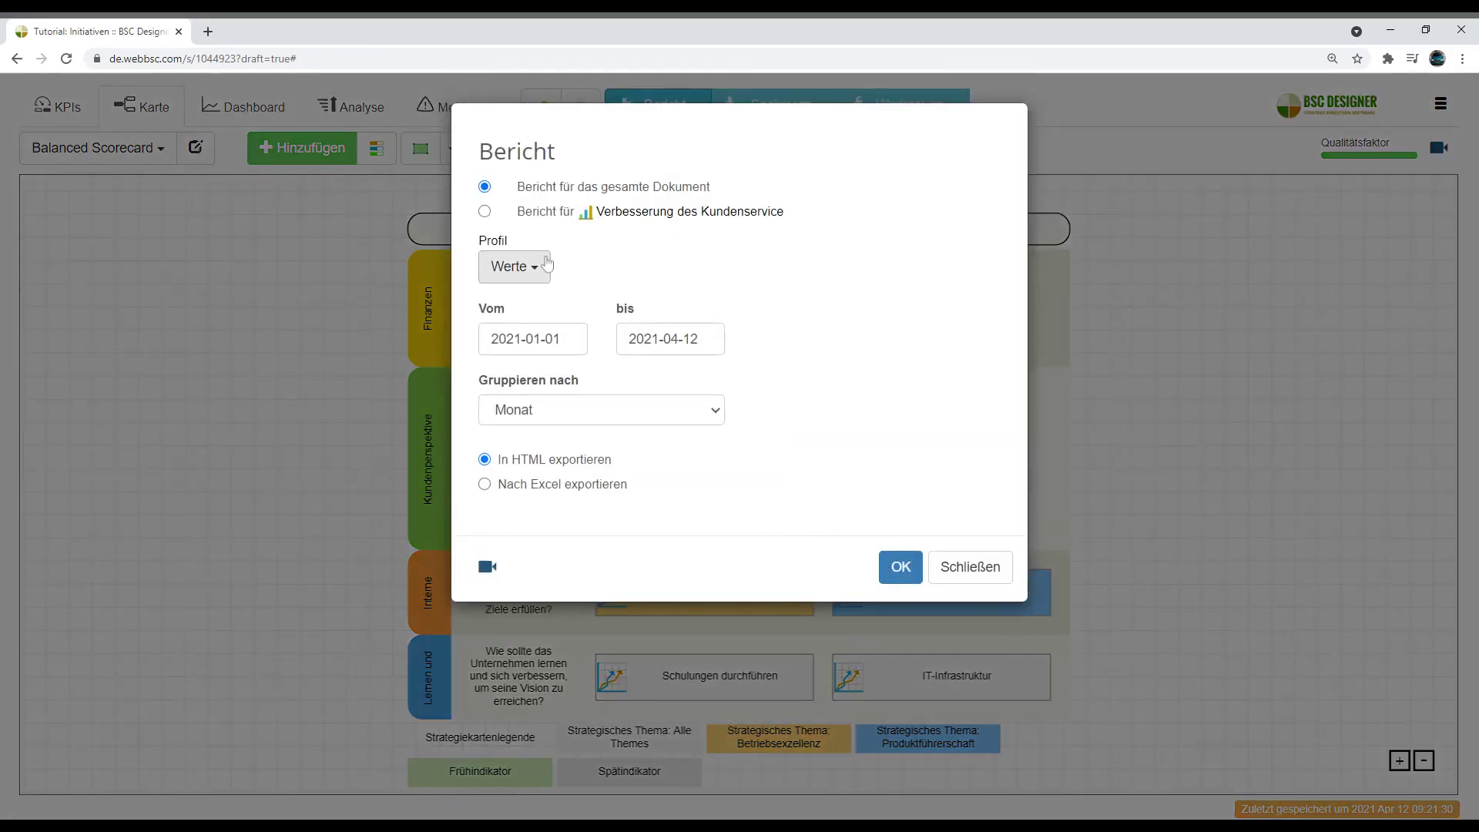
left_click(540, 267)
left_click(559, 380)
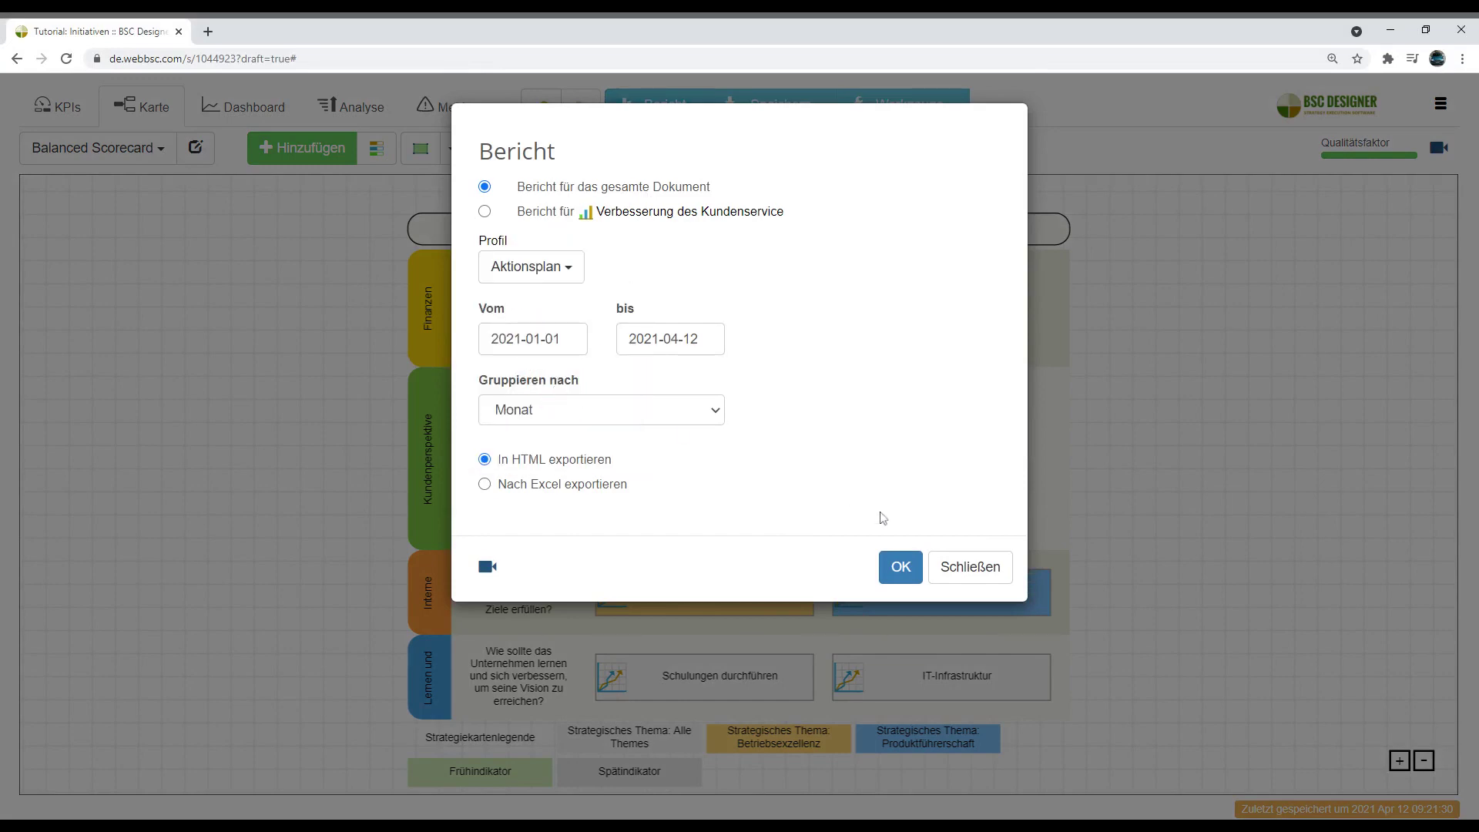
left_click(900, 566)
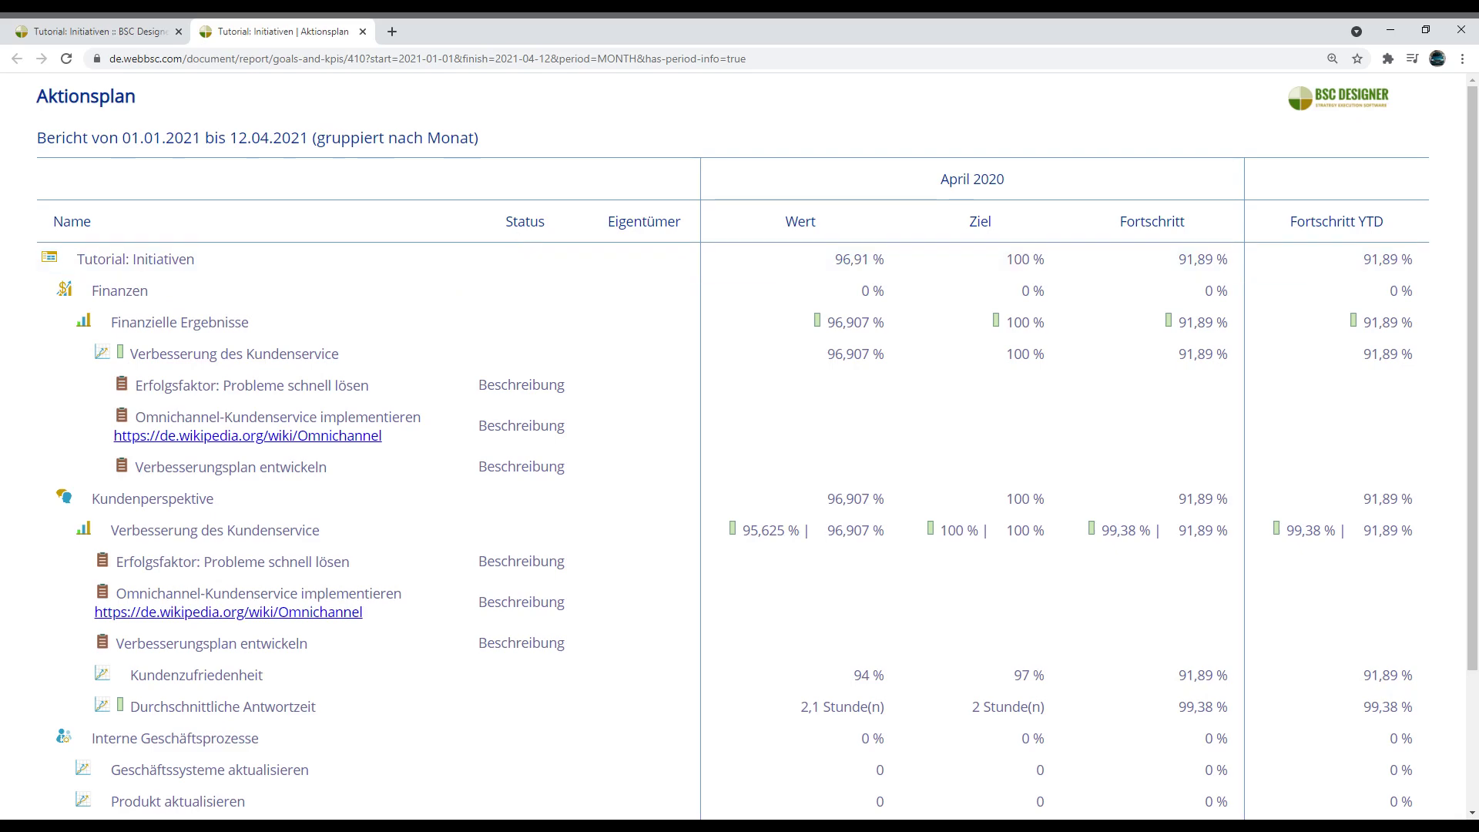
left_click(362, 32)
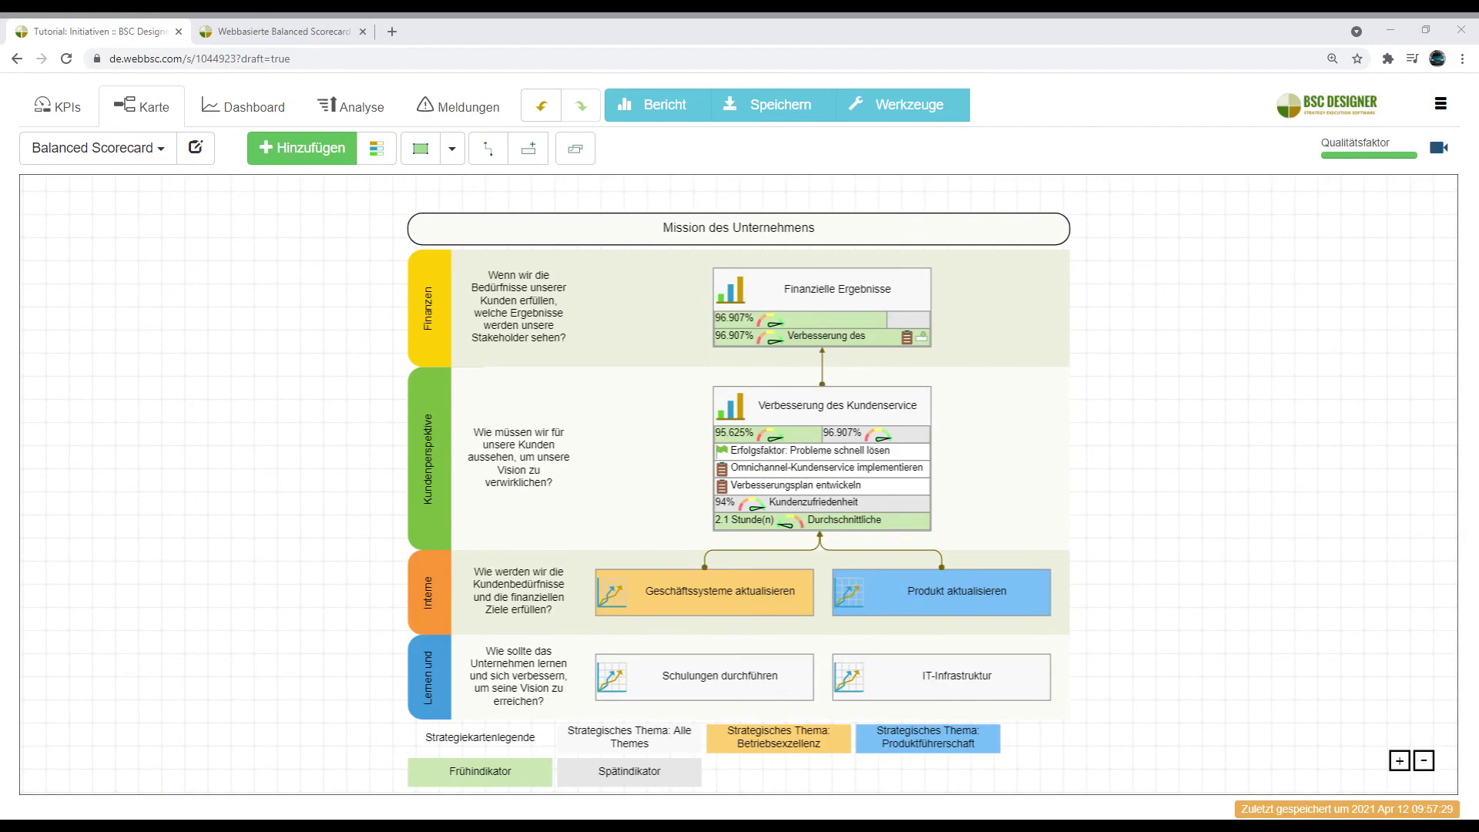
Step: Review the budget, timeframe and duration of "Omnichannel-Kundenservice implementieren" and leave it without changes
double_click(843, 468)
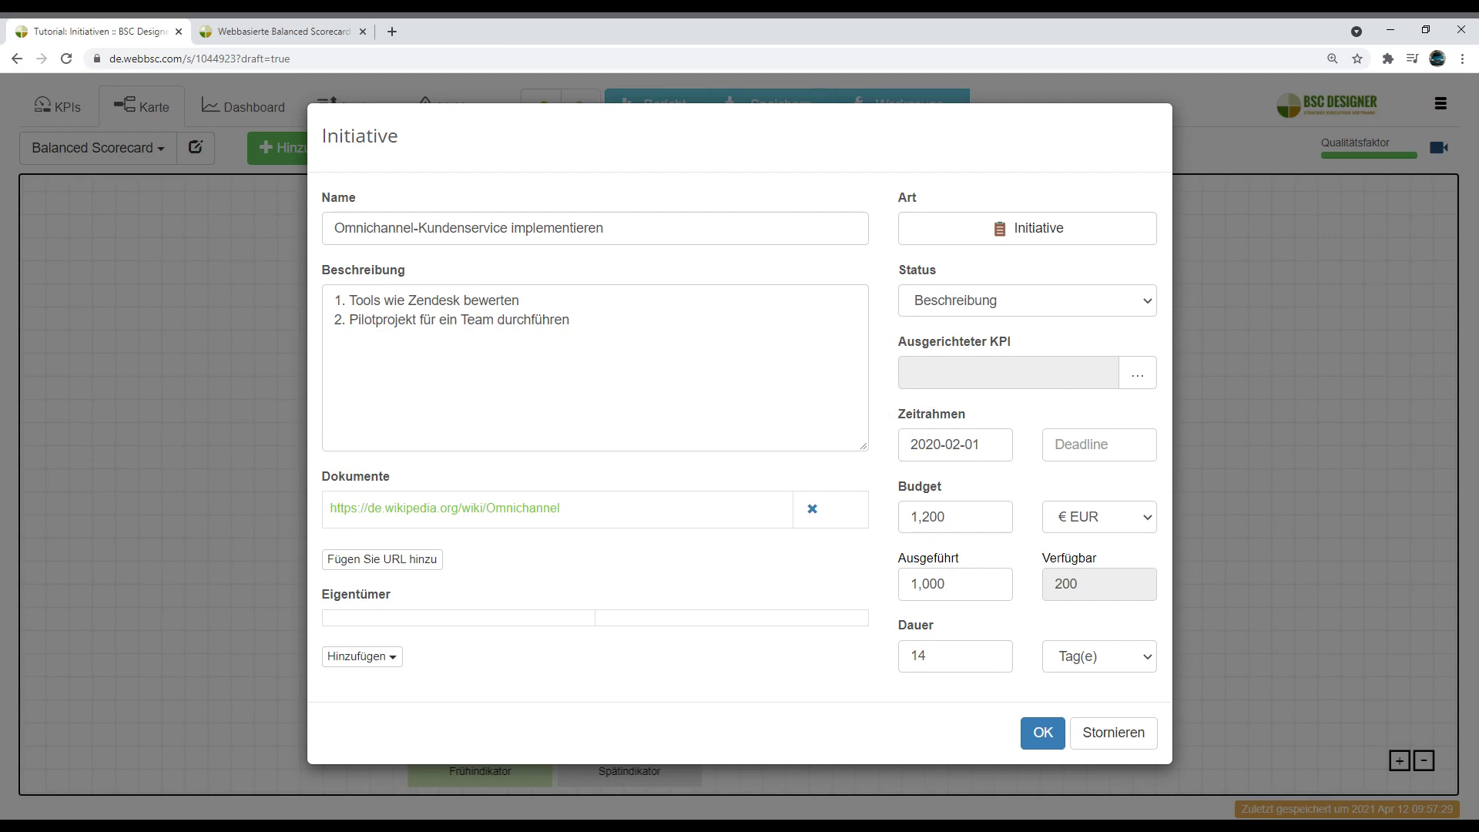
left_click(1086, 738)
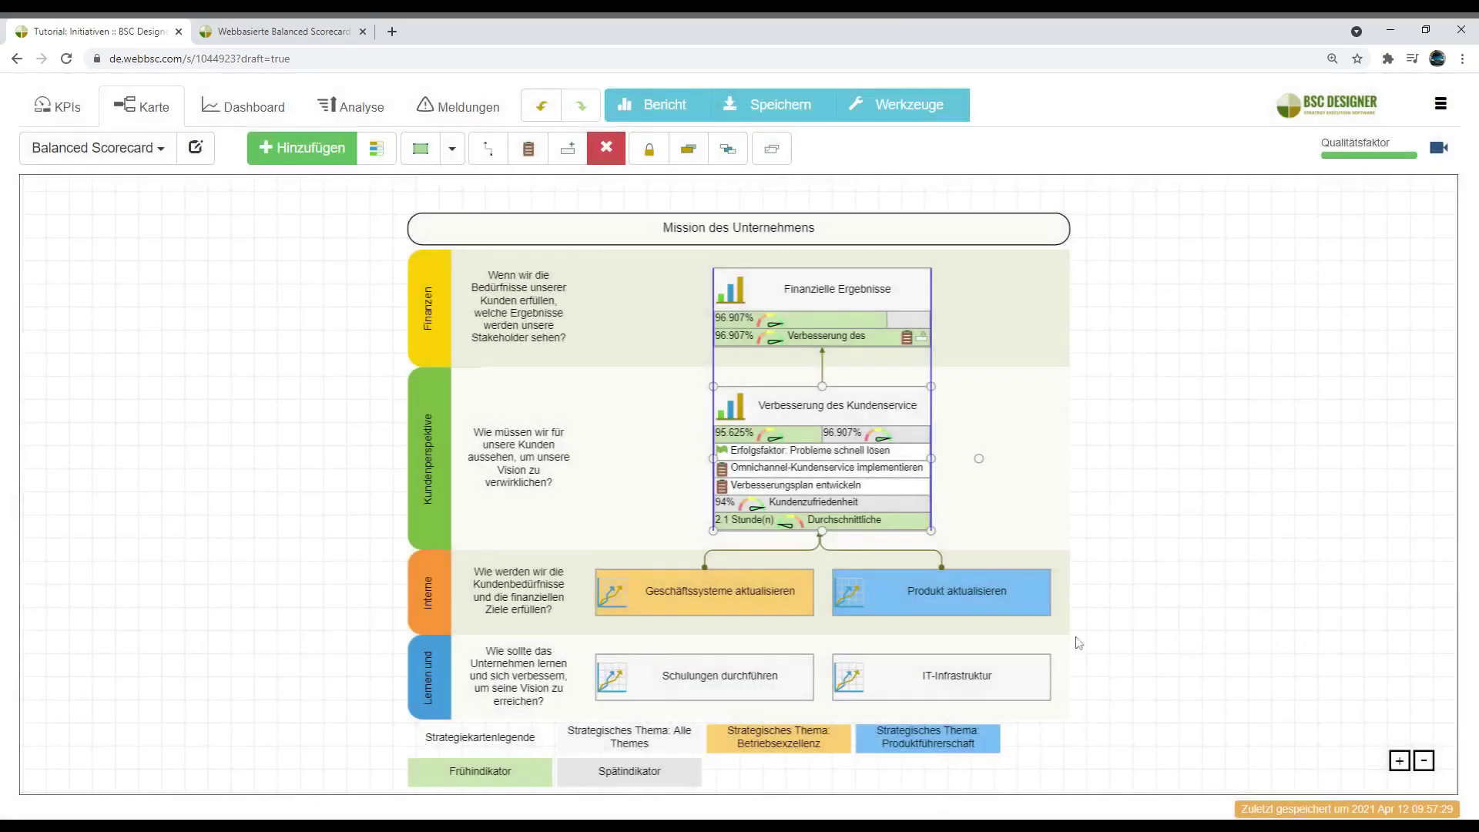
Step: Examine the initiative markers on the "Verbesserung des Kundenservice" chart in the dashboard and return to the strategy map
left_click(239, 116)
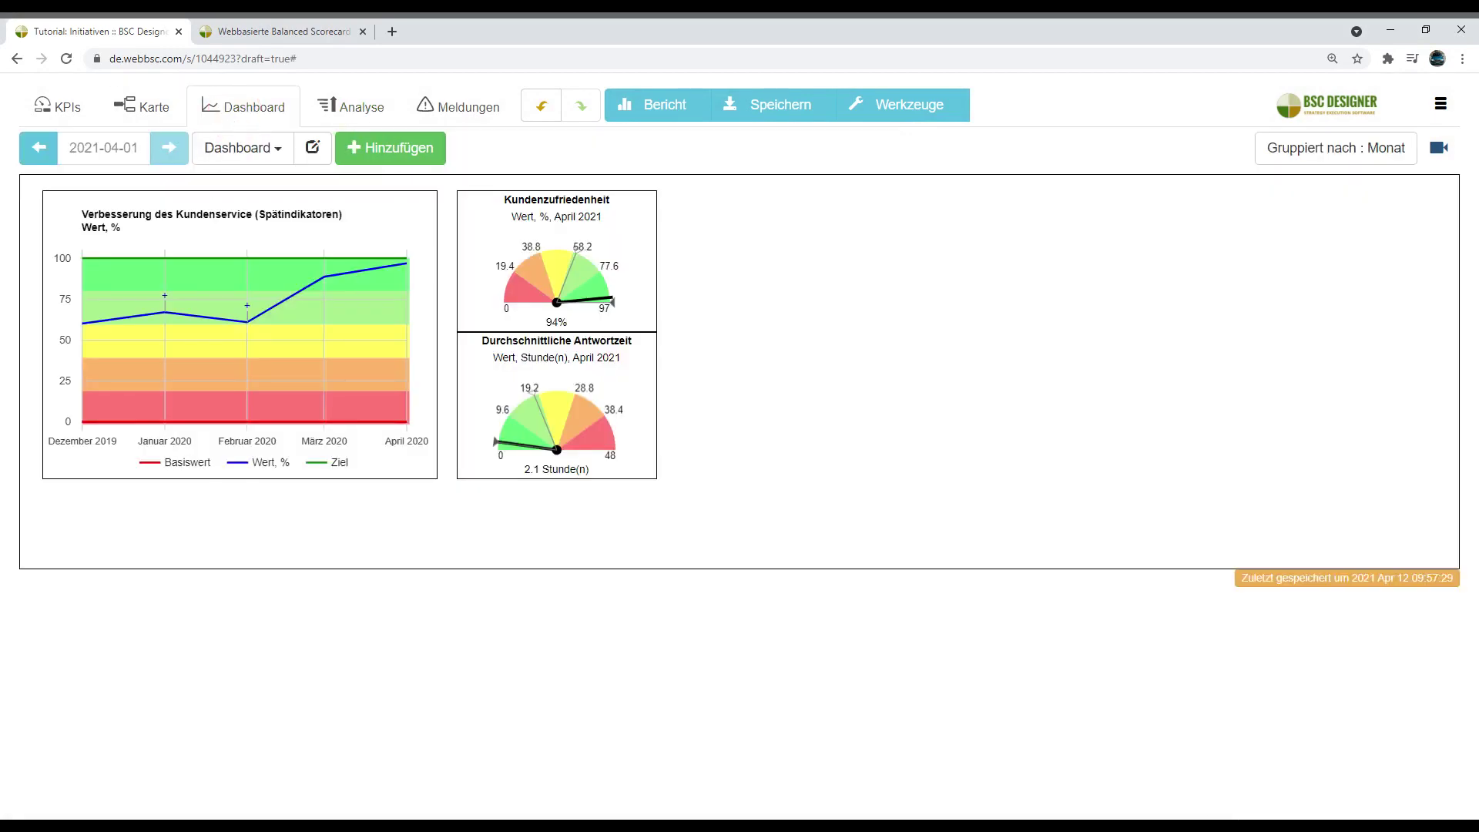
mouse_move(214, 272)
mouse_move(166, 299)
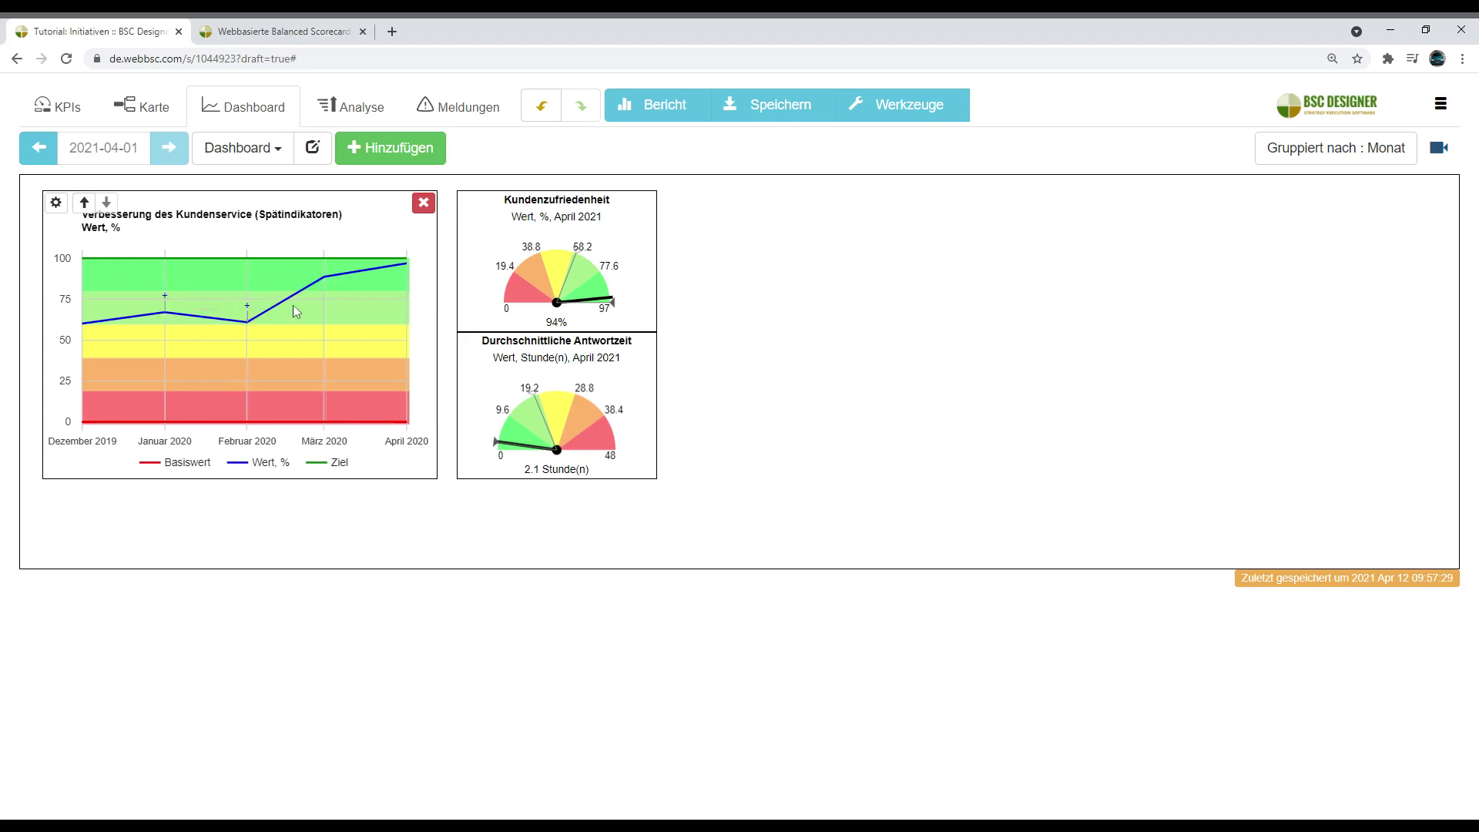
left_click(143, 106)
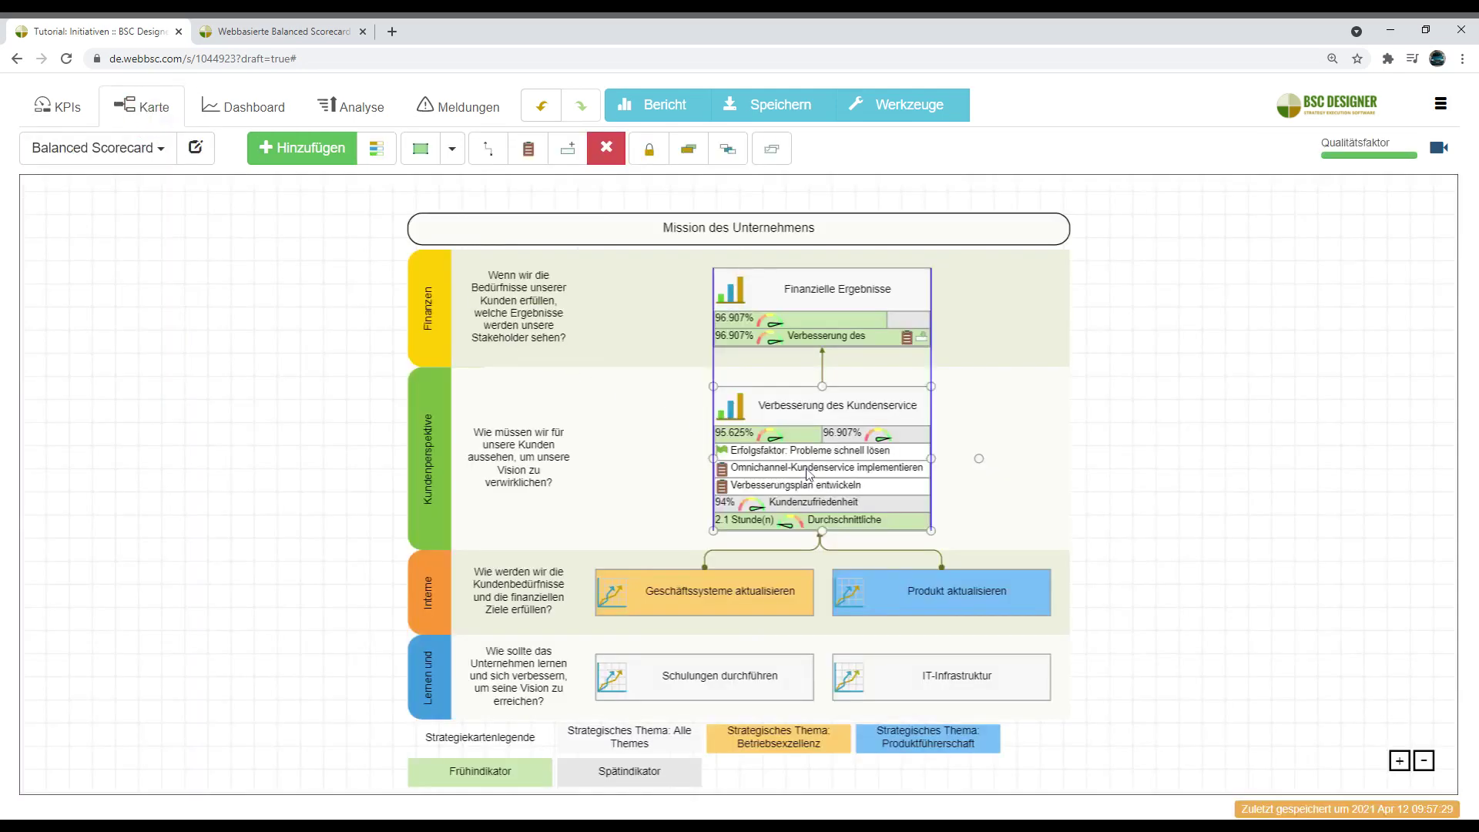
Step: Compare the budget currency of "Omnichannel-Kundenservice implementieren" with the currencies defined in the Organisation settings, leaving the initiative unchanged
double_click(807, 469)
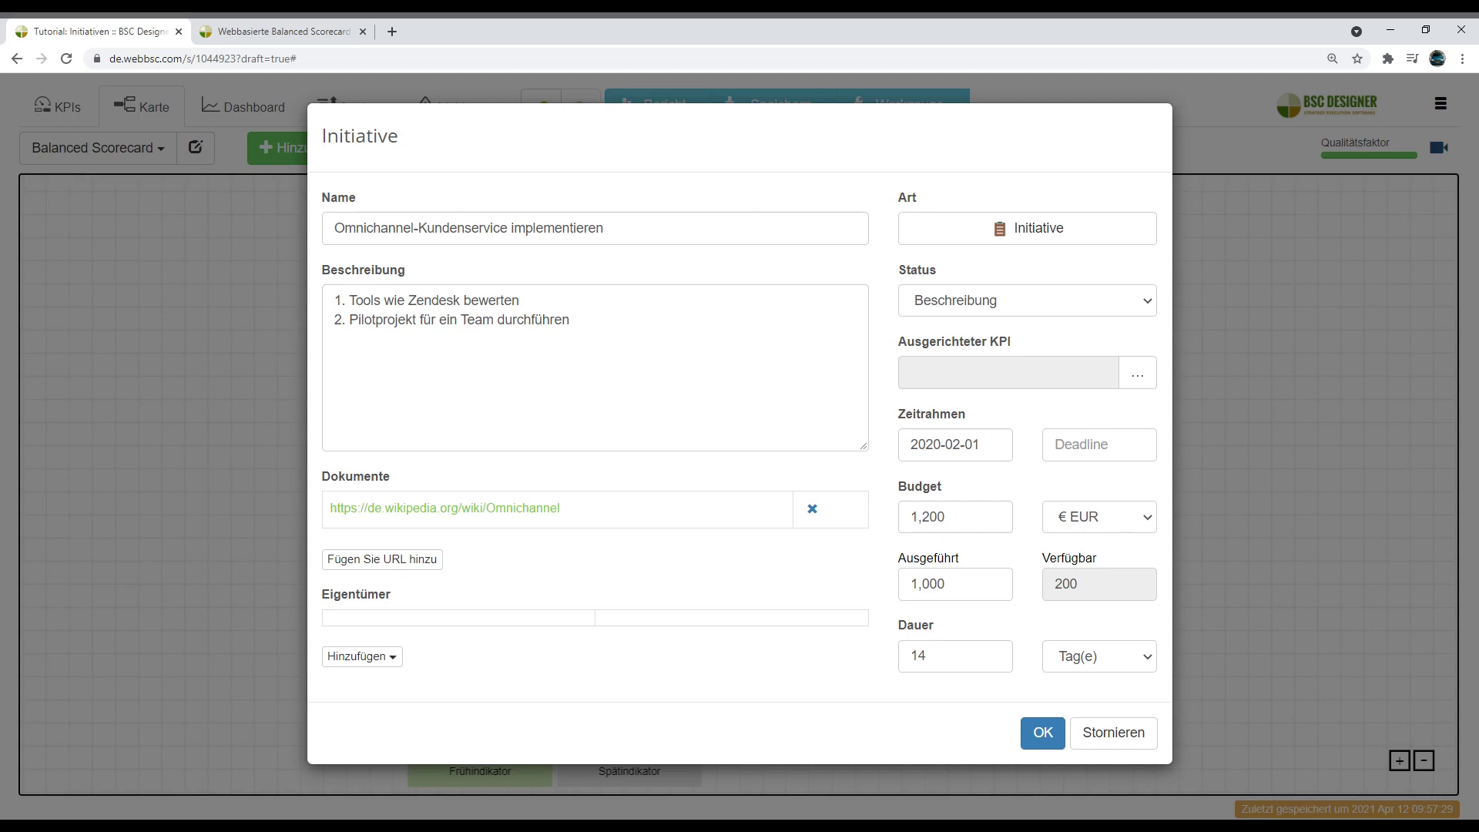
left_click(270, 29)
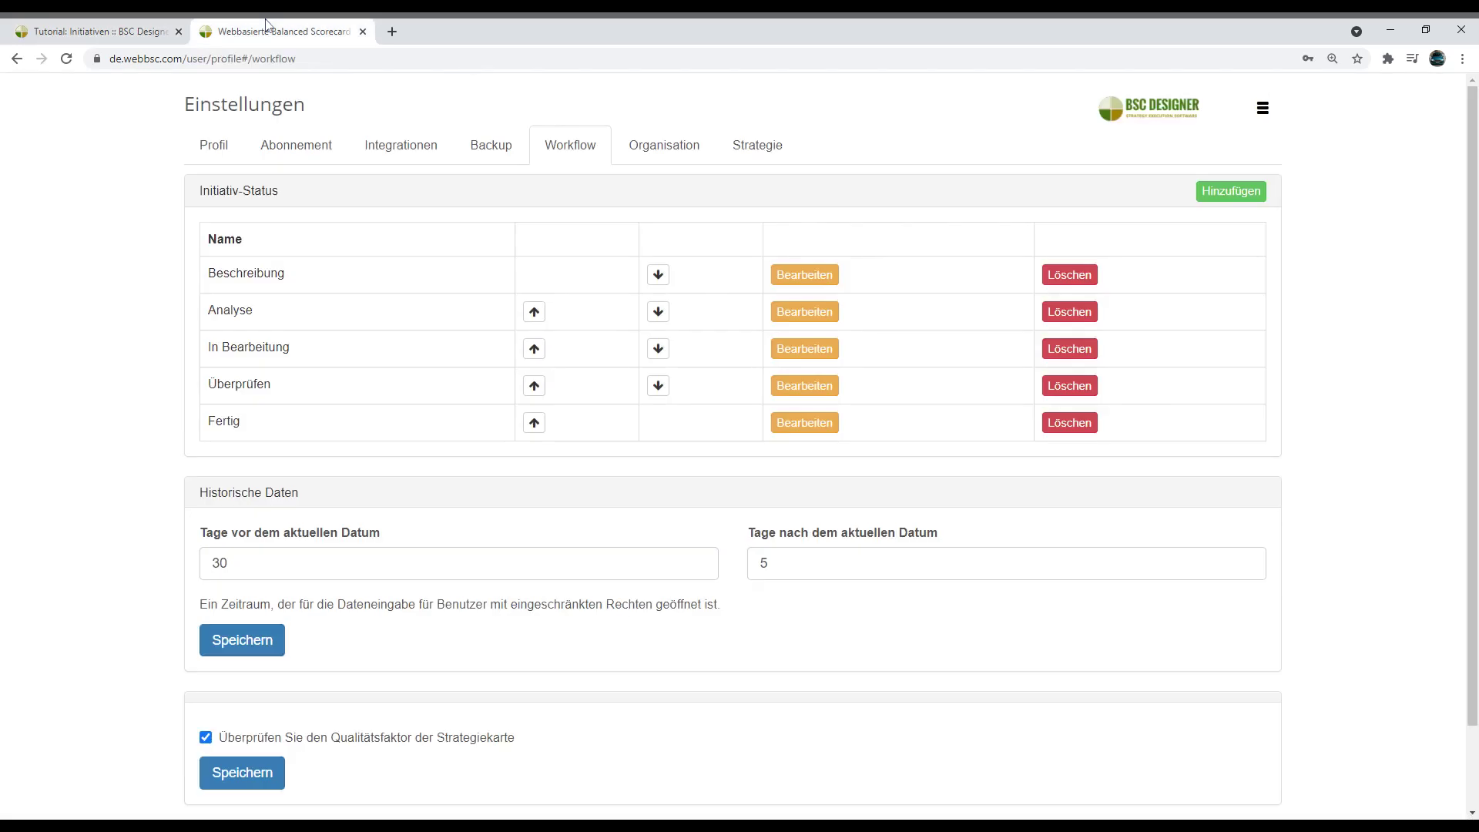
left_click(655, 149)
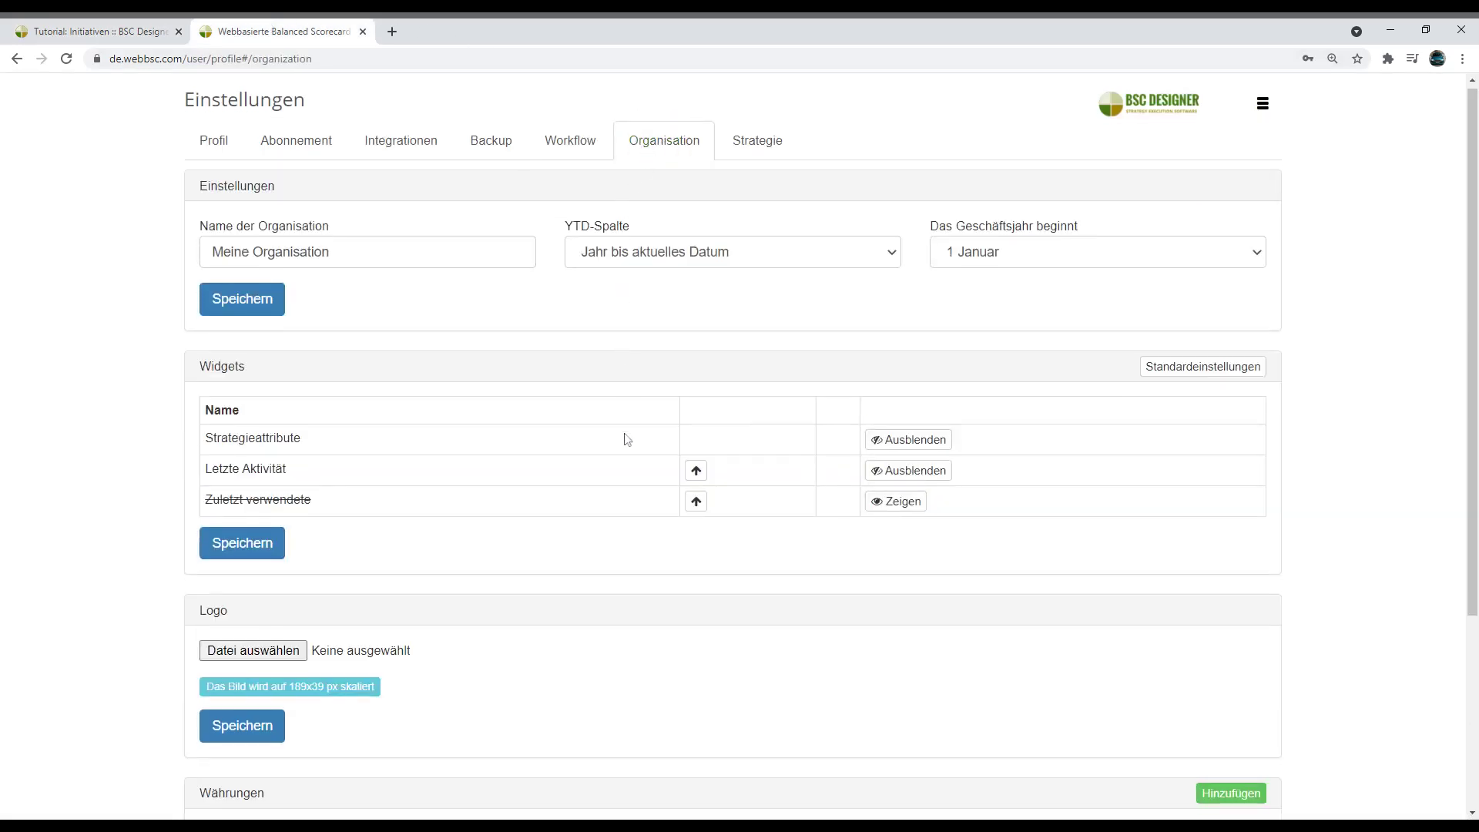
scroll(624, 439, "down", 4)
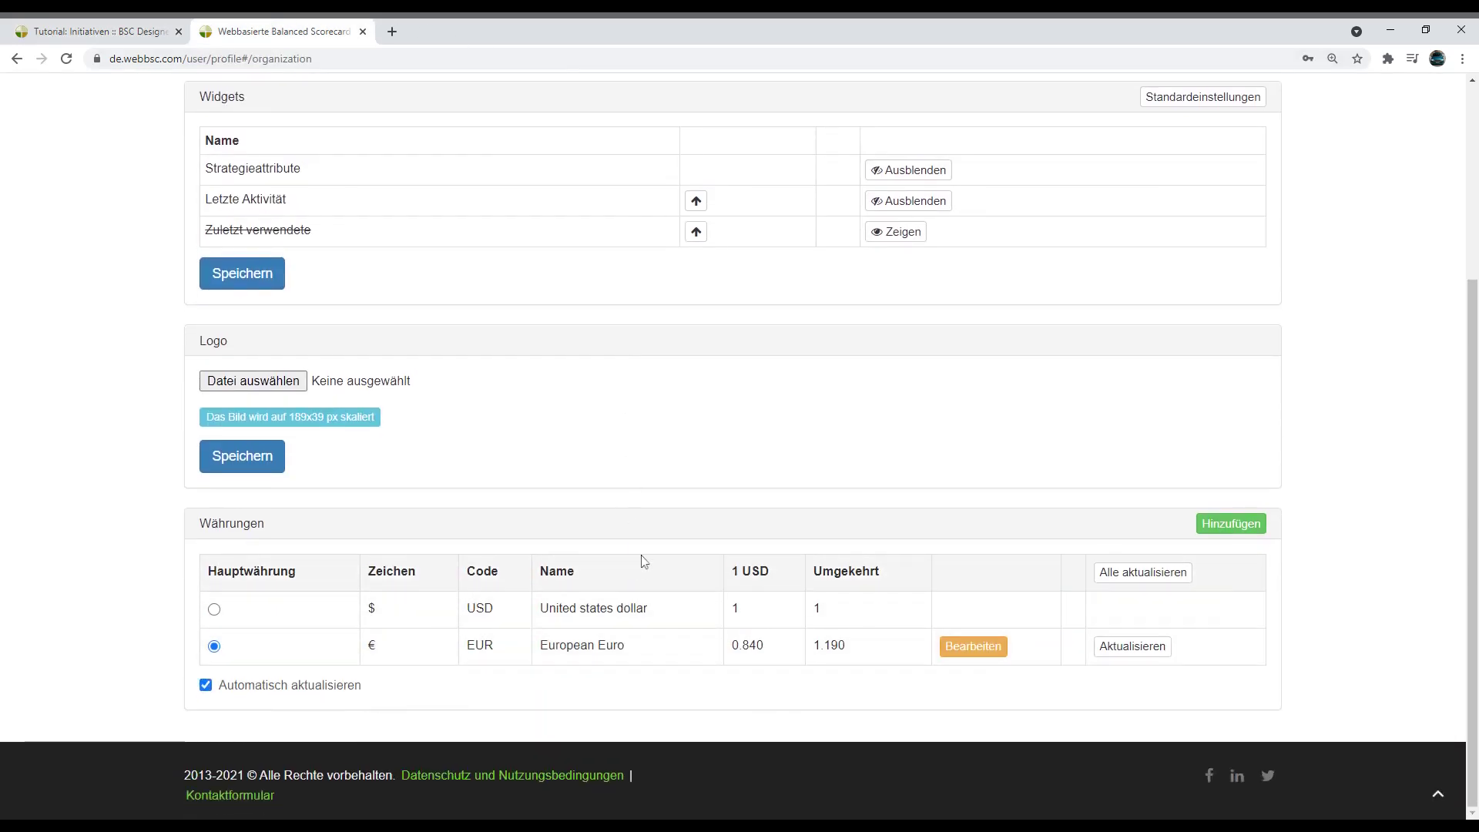
left_click(100, 31)
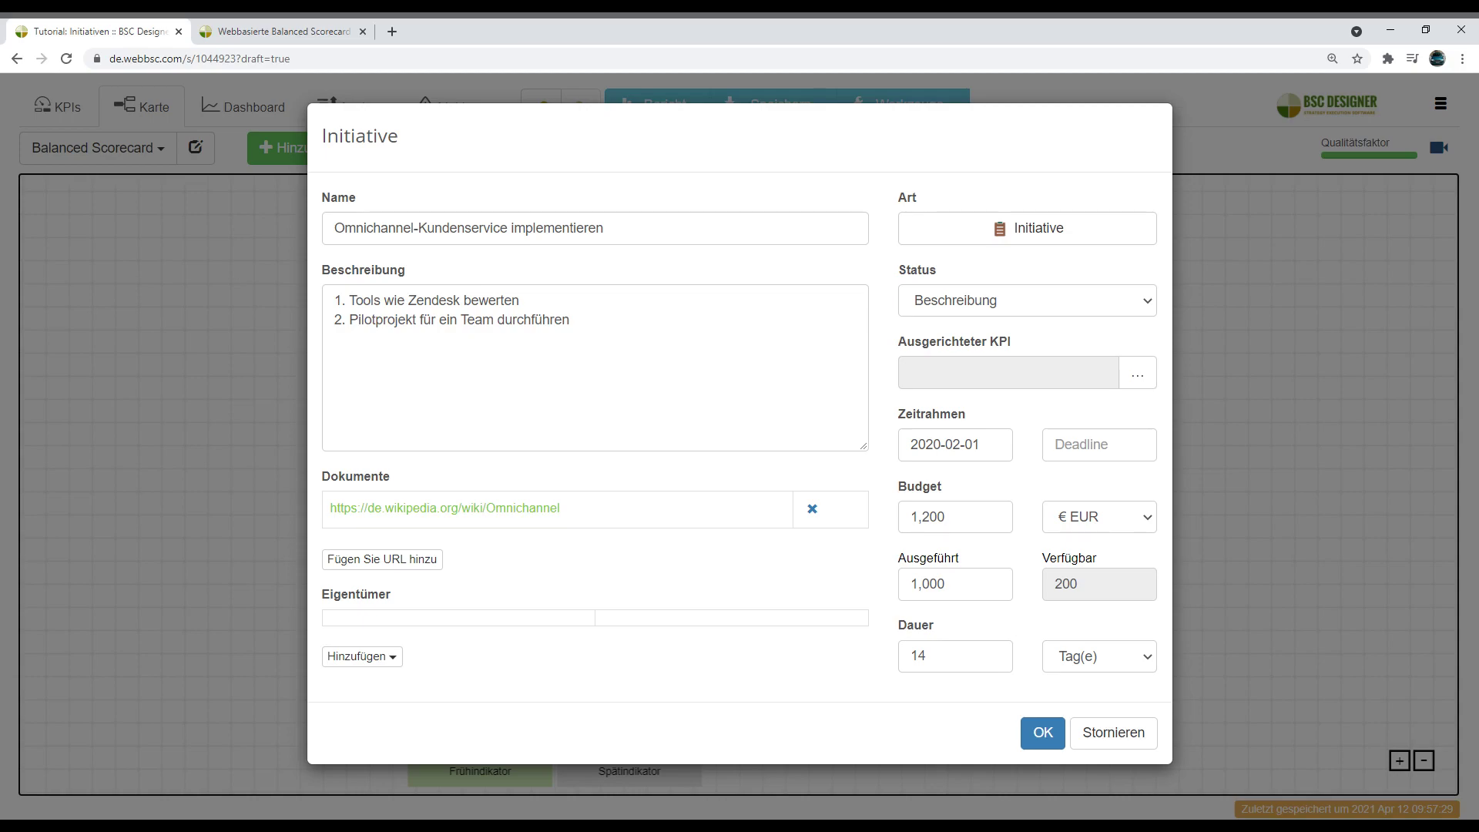
left_click(1115, 731)
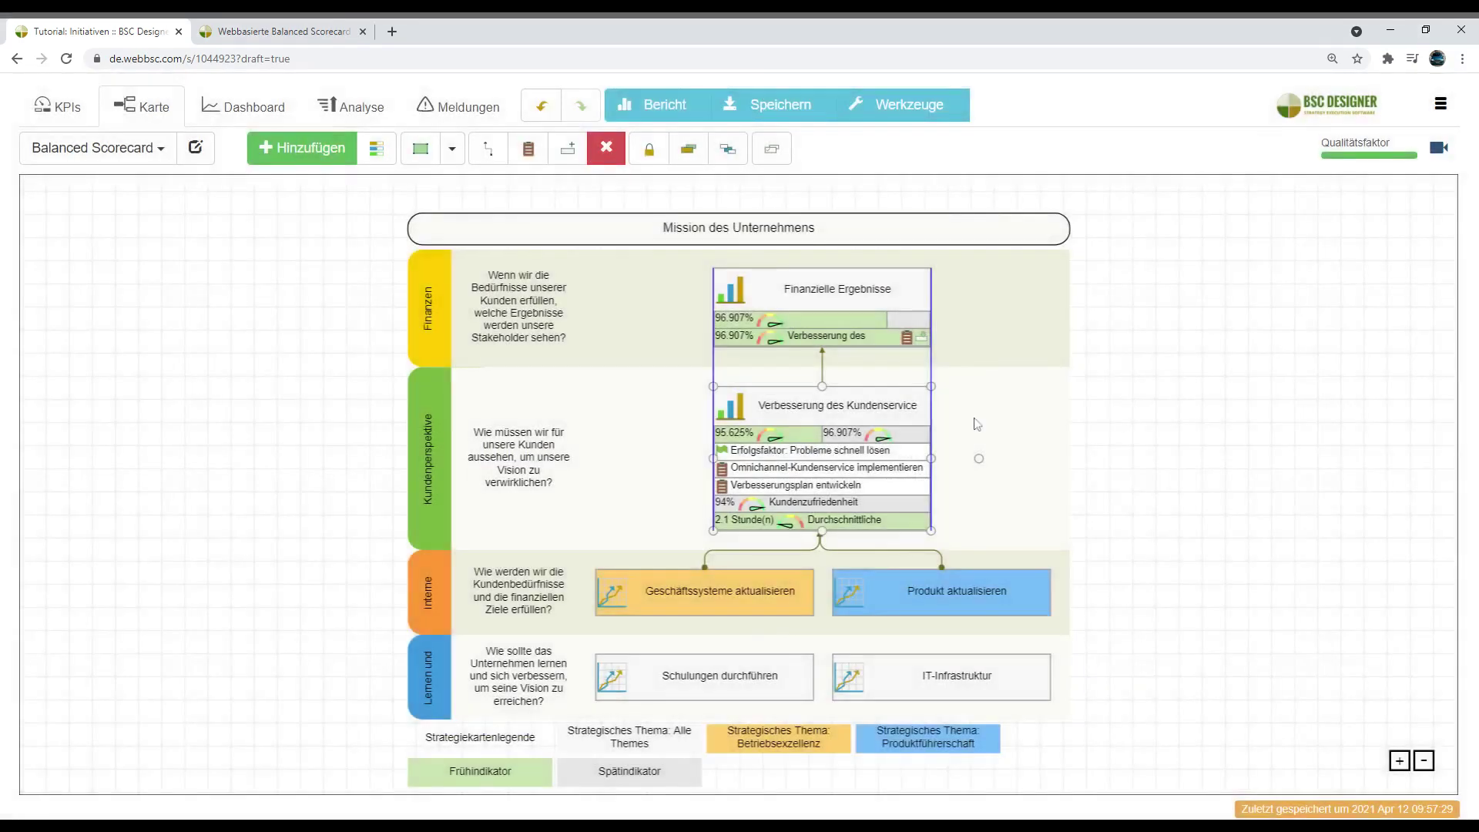
Step: Generate a Strategiekosten report for the whole document in HTML and return to the scorecard
left_click(664, 105)
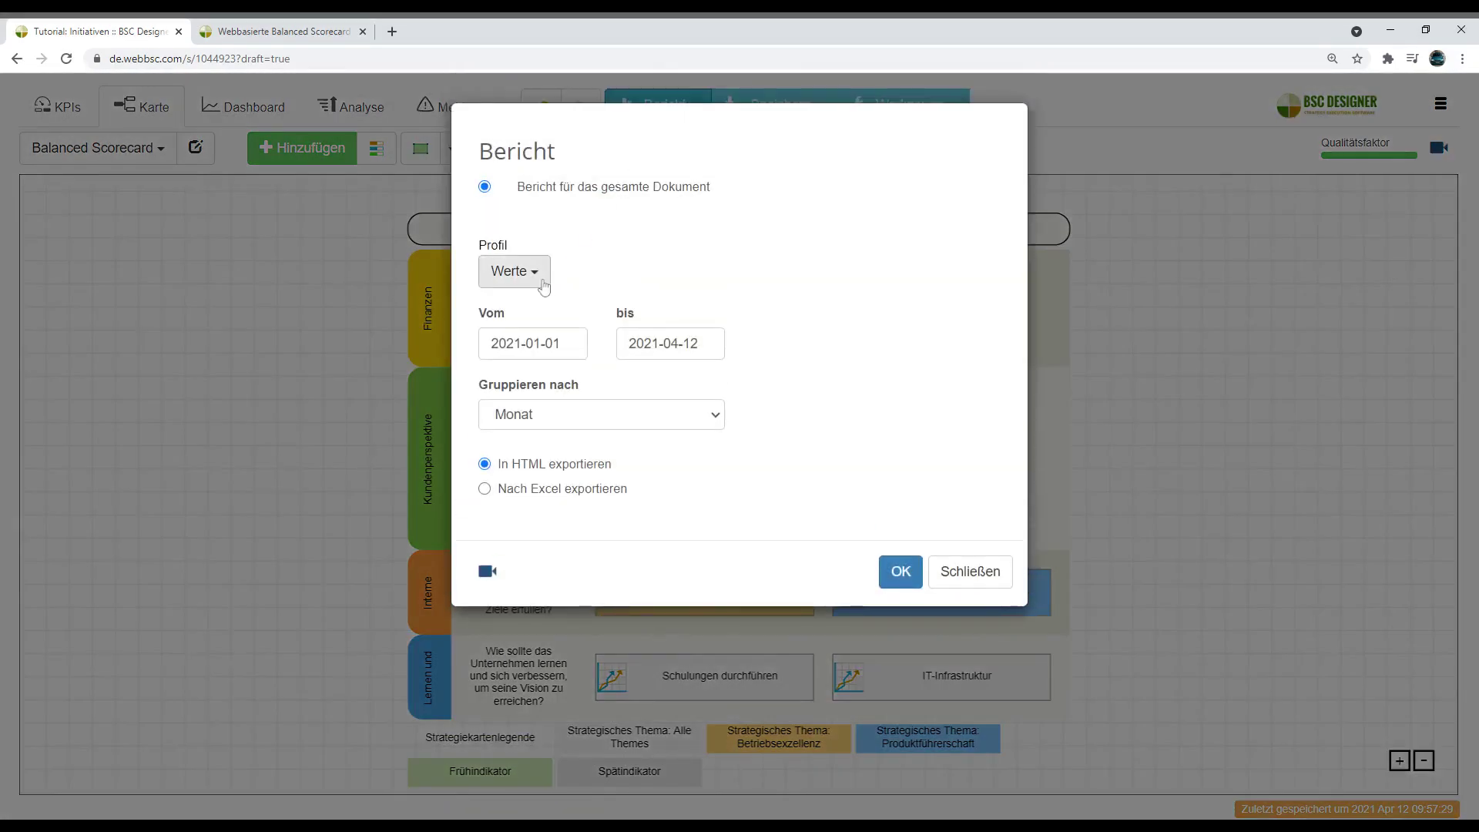
left_click(544, 286)
left_click(556, 333)
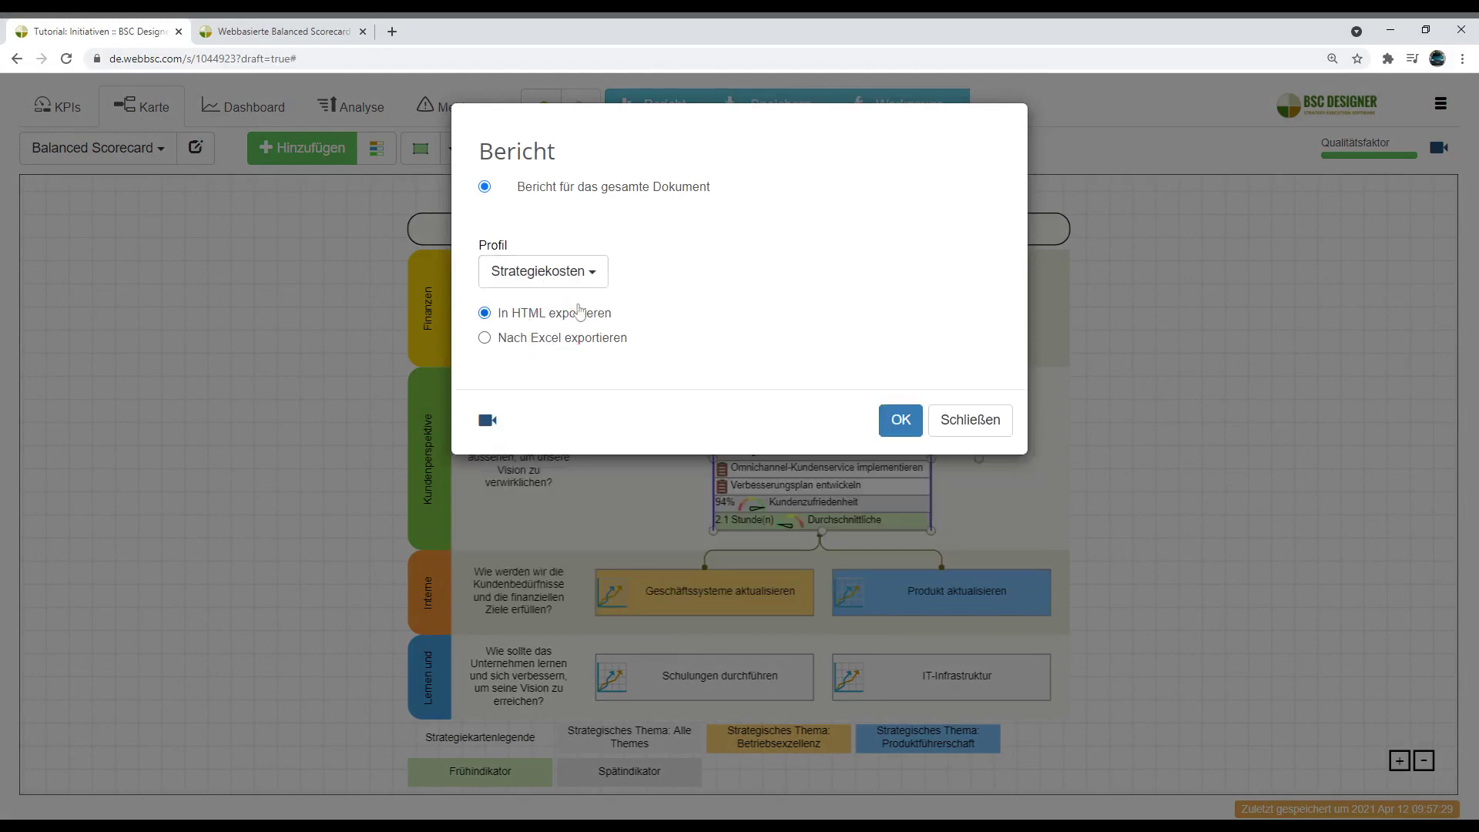
left_click(898, 421)
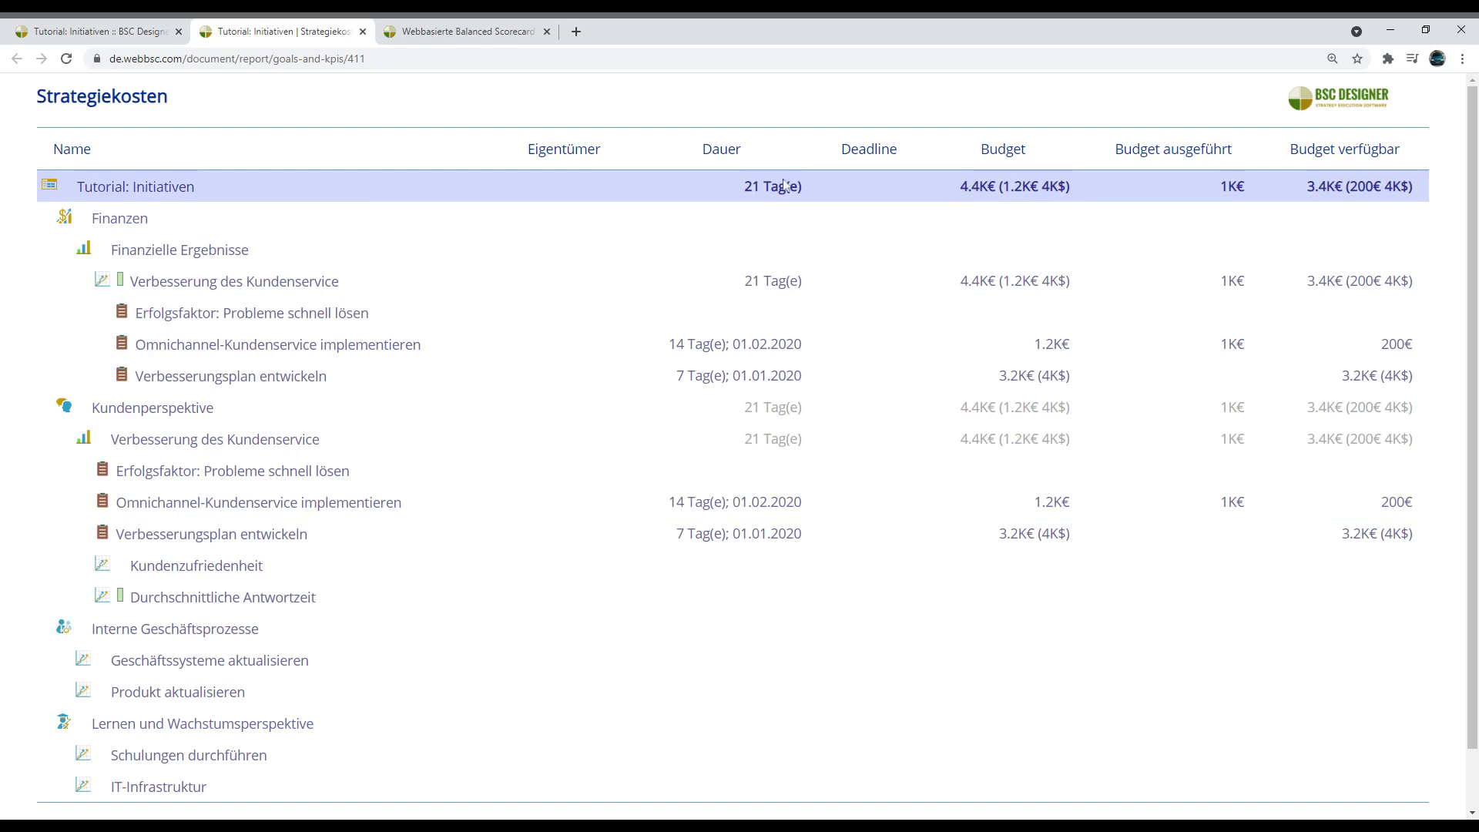
left_click(132, 23)
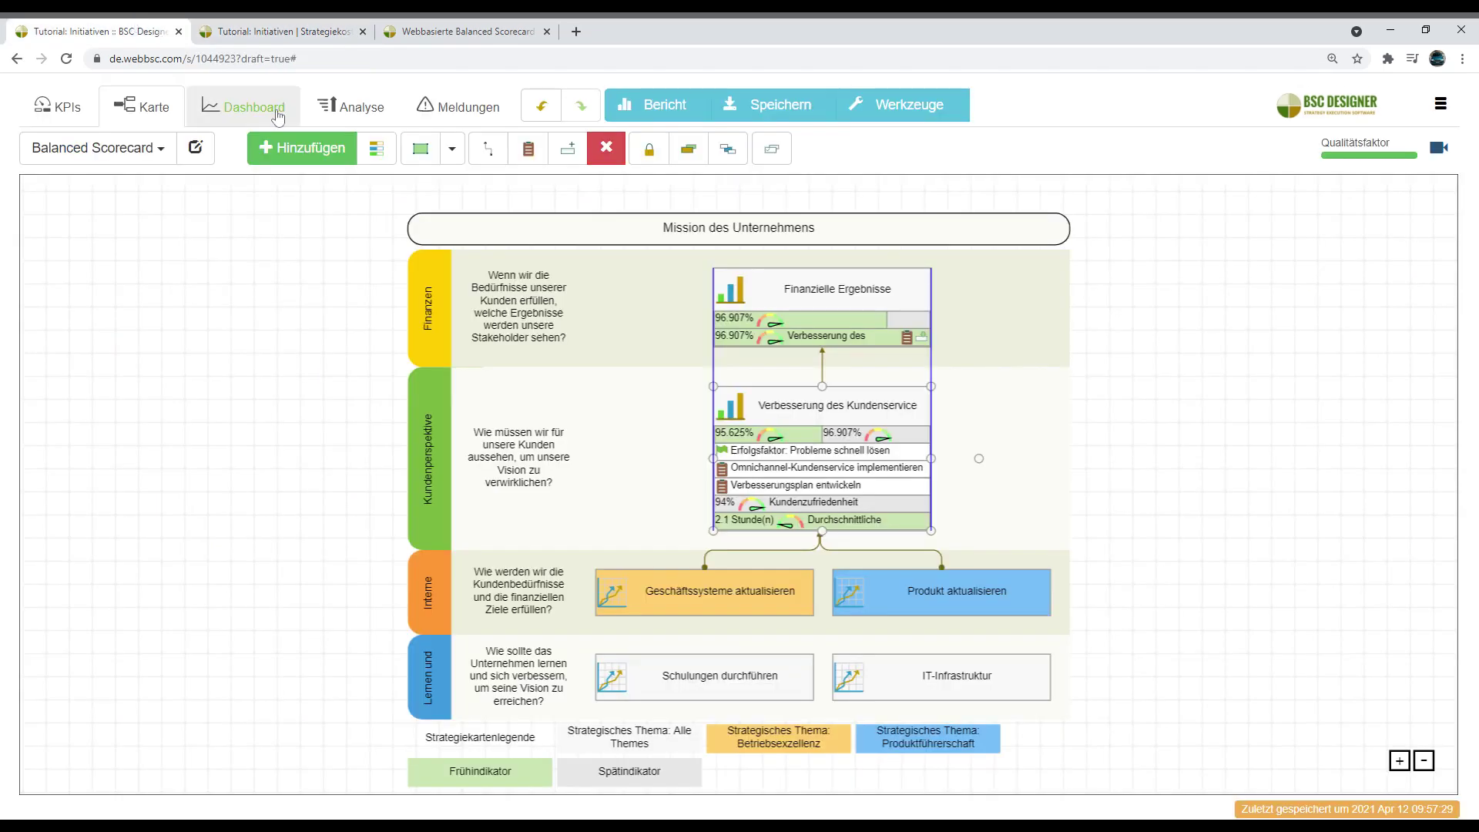
Step: Add the column "Initiativen (aktuell)" to the visible columns of the KPI tree profile "Mein Profil" and save the profile
left_click(64, 114)
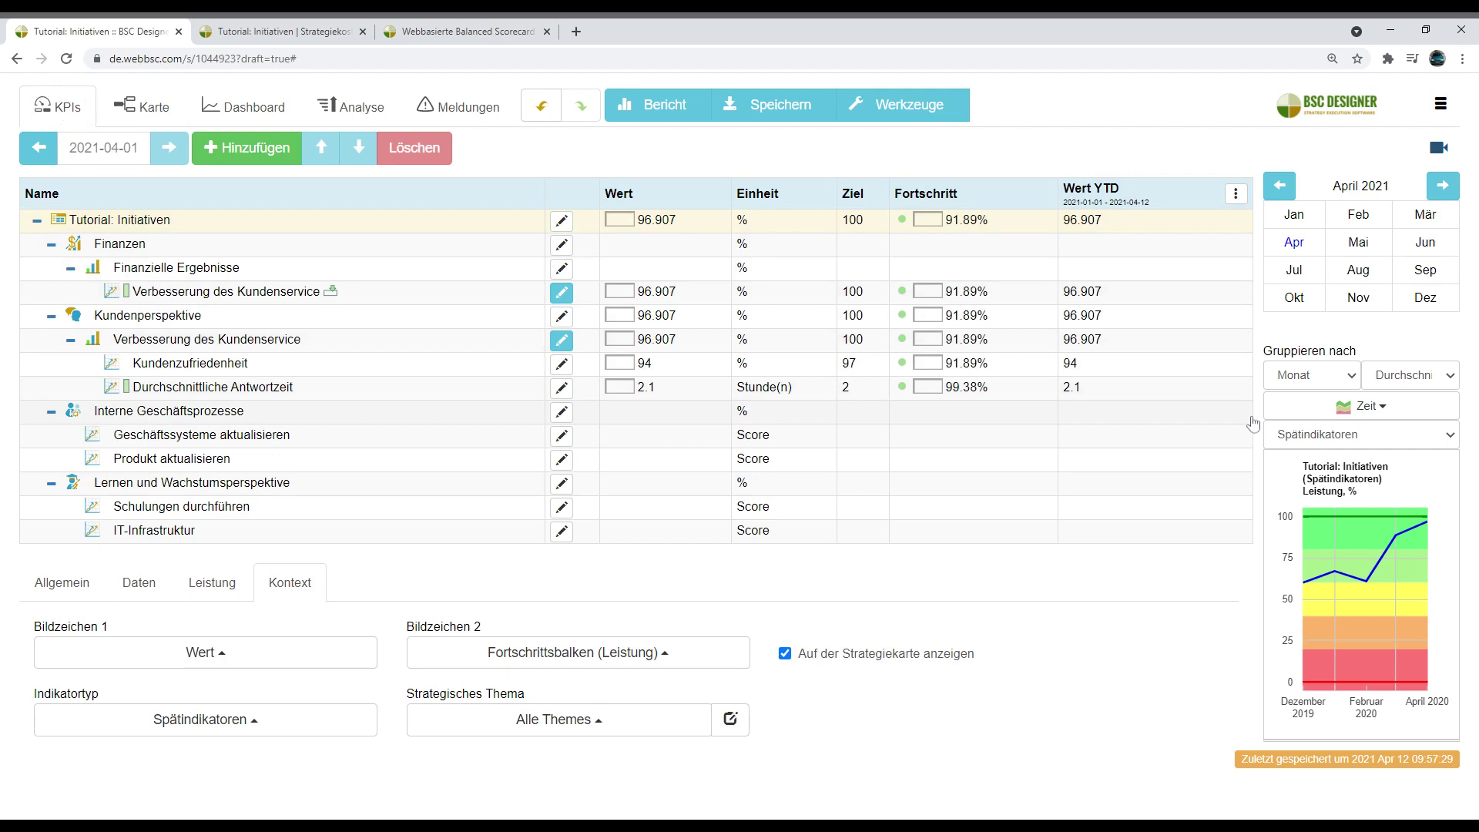
left_click(1236, 196)
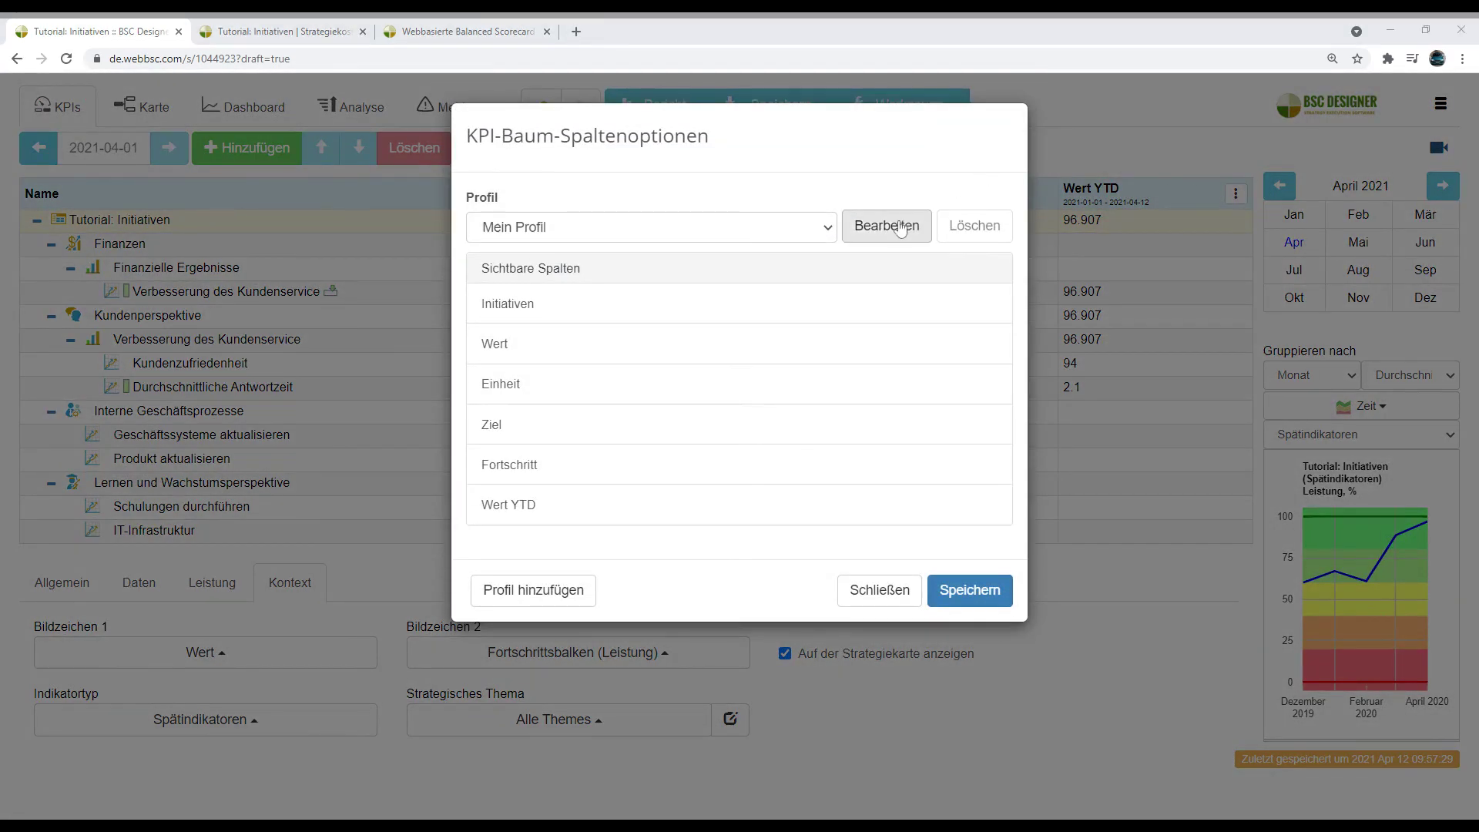
left_click(900, 228)
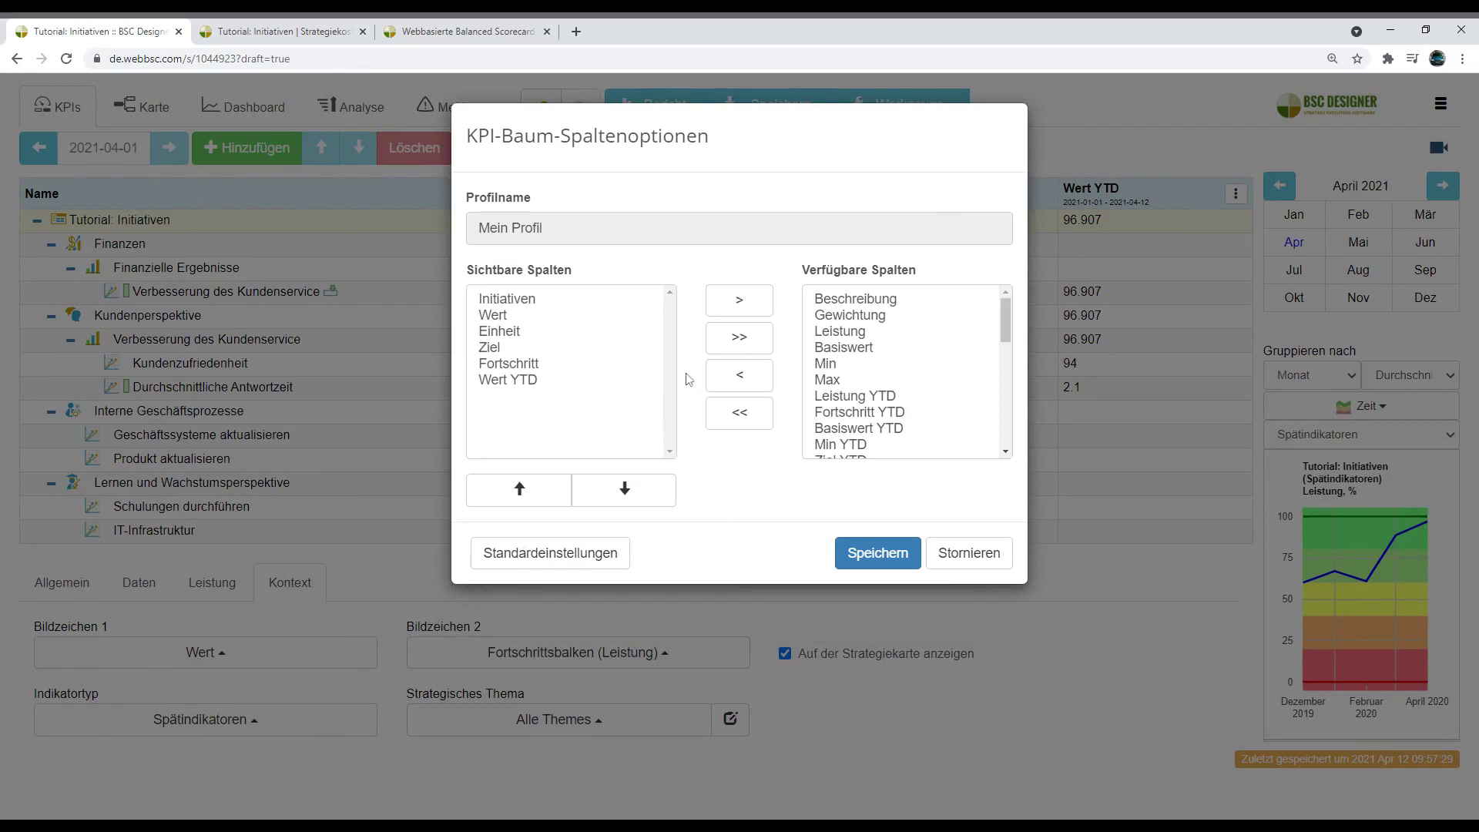
left_click(529, 306)
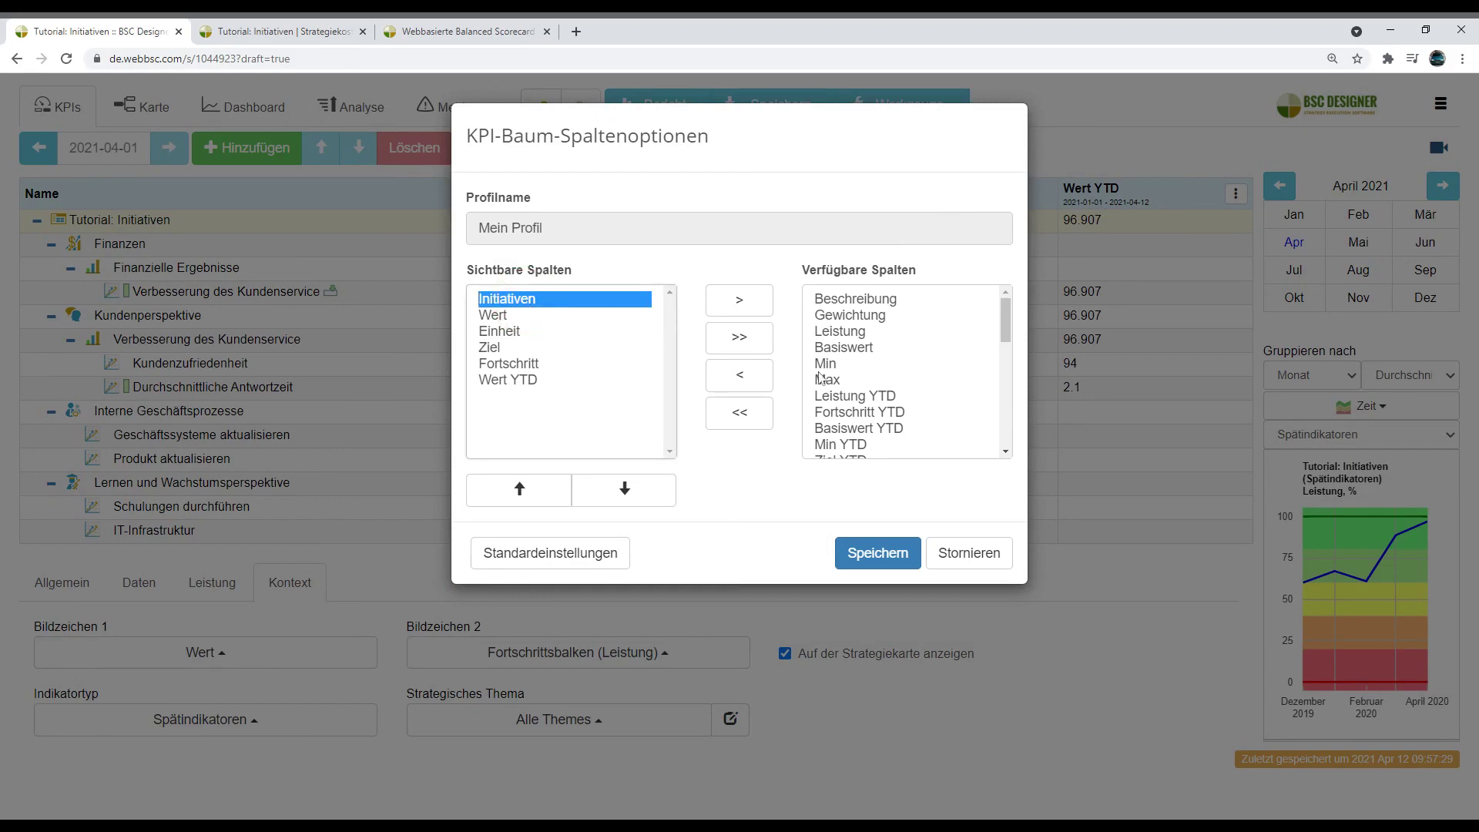
scroll(941, 394, "down", 5)
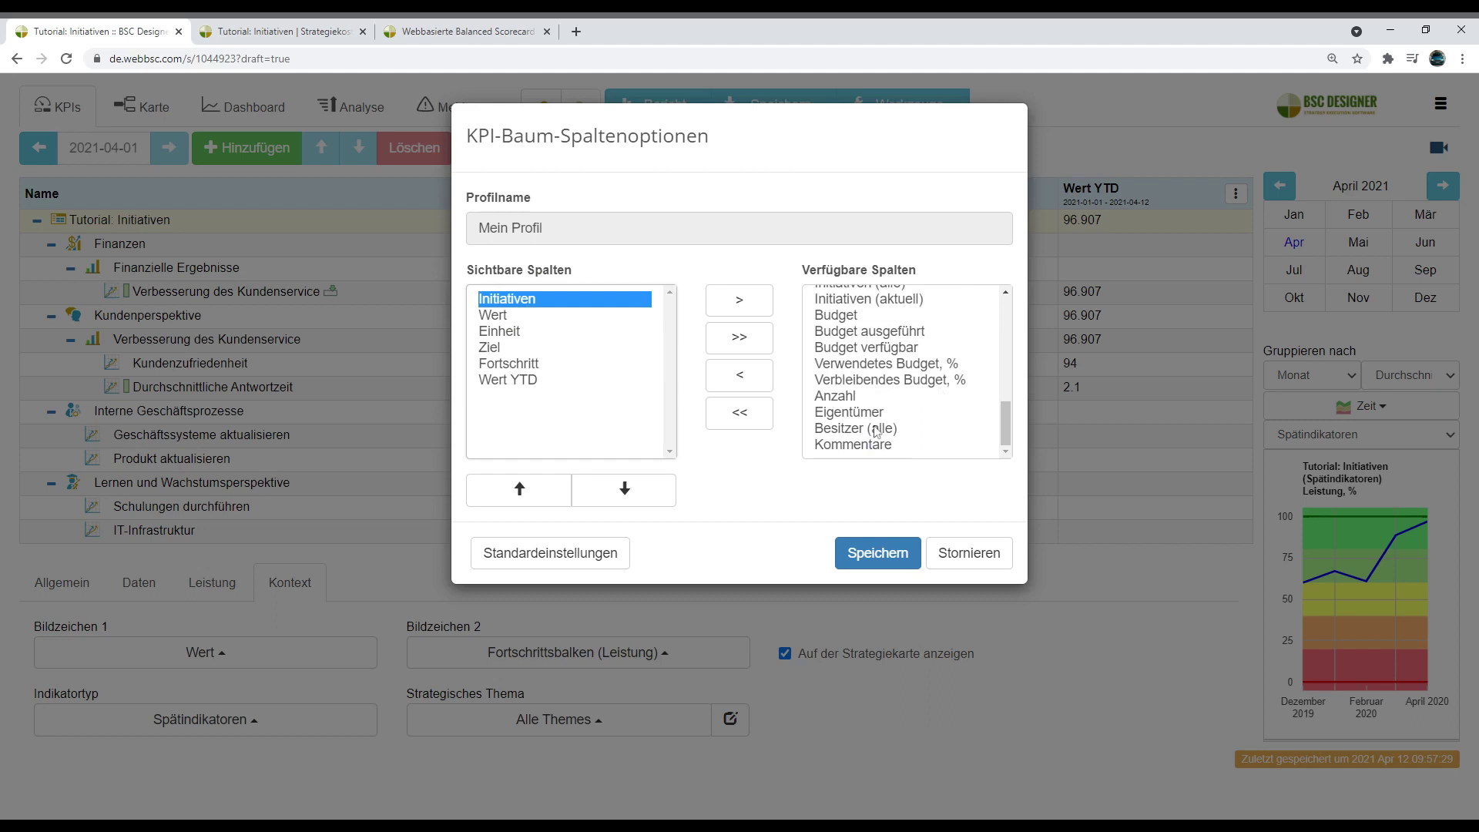
scroll(878, 435, "up", 2)
left_click(888, 377)
left_click(891, 362)
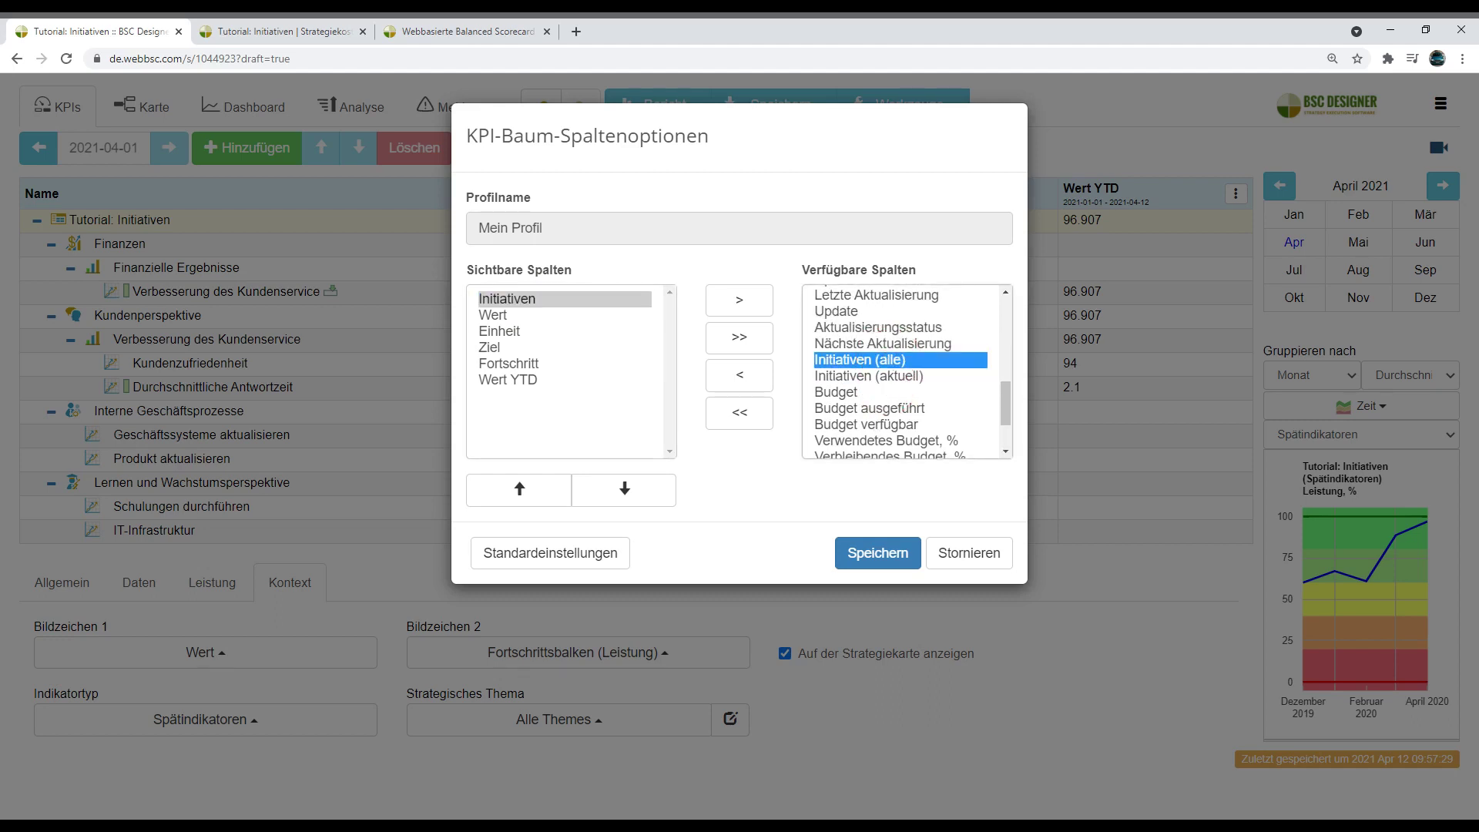
left_click(955, 379)
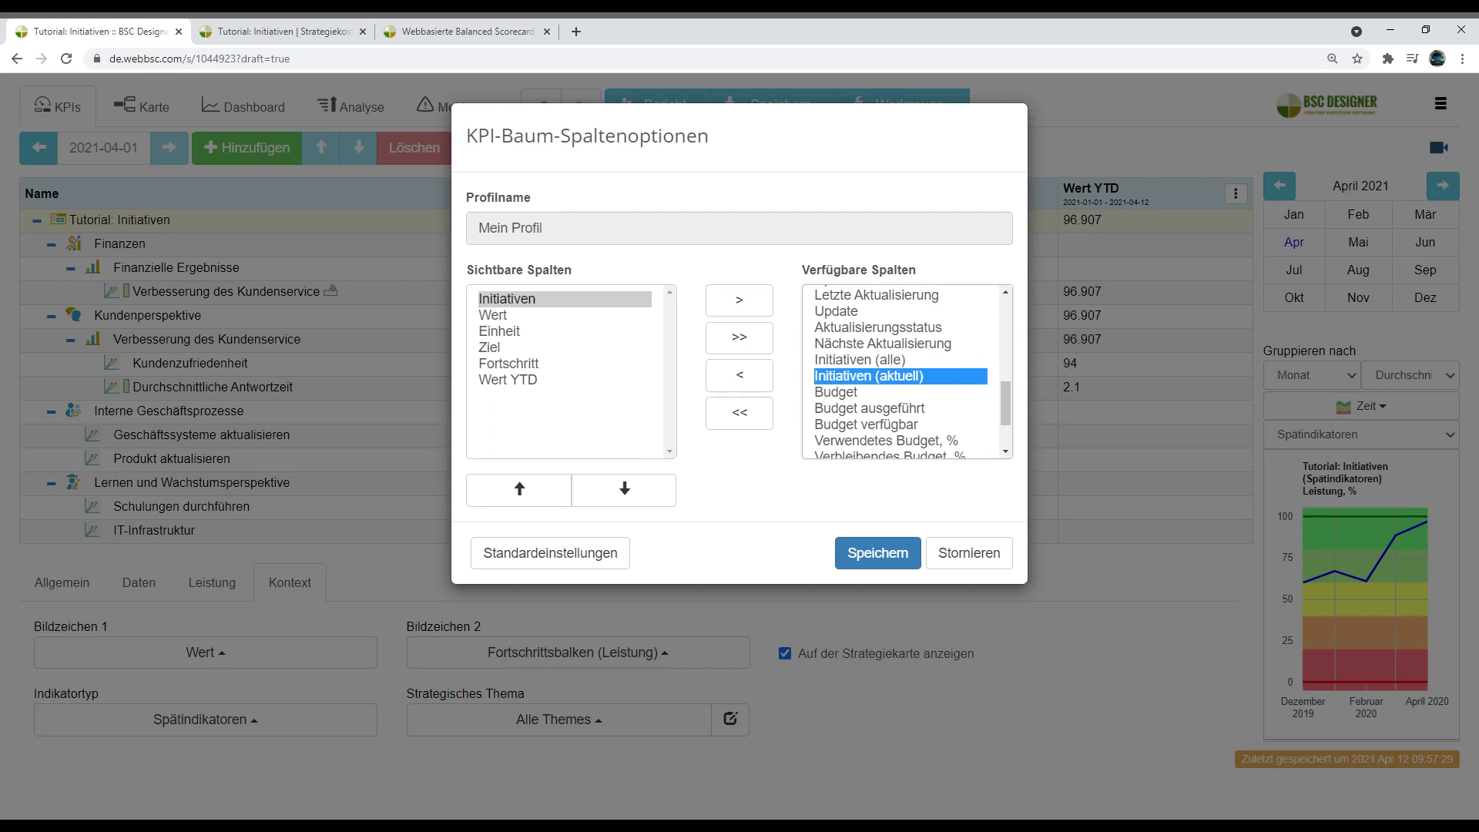
left_click(746, 379)
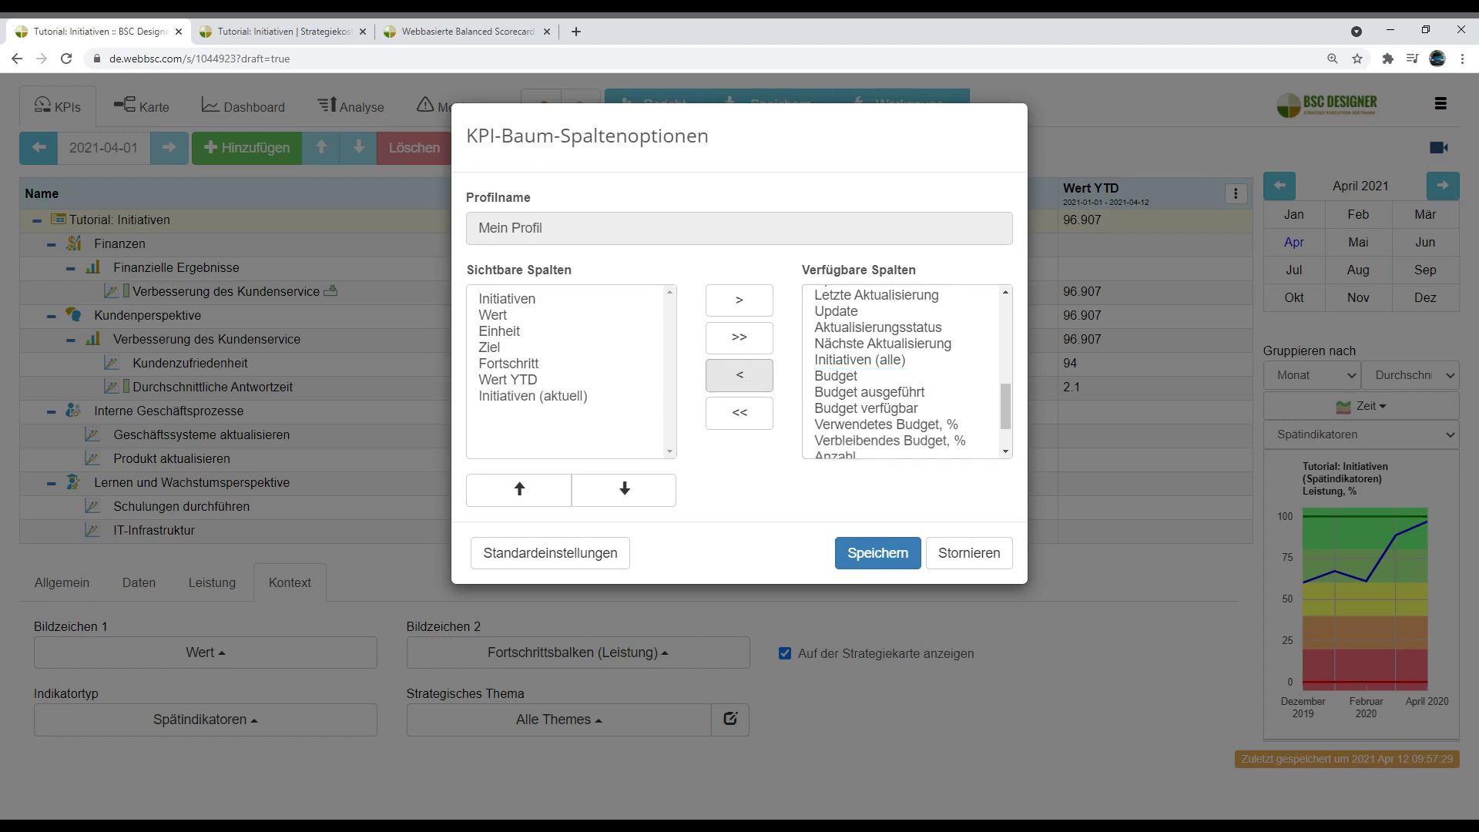
left_click(888, 555)
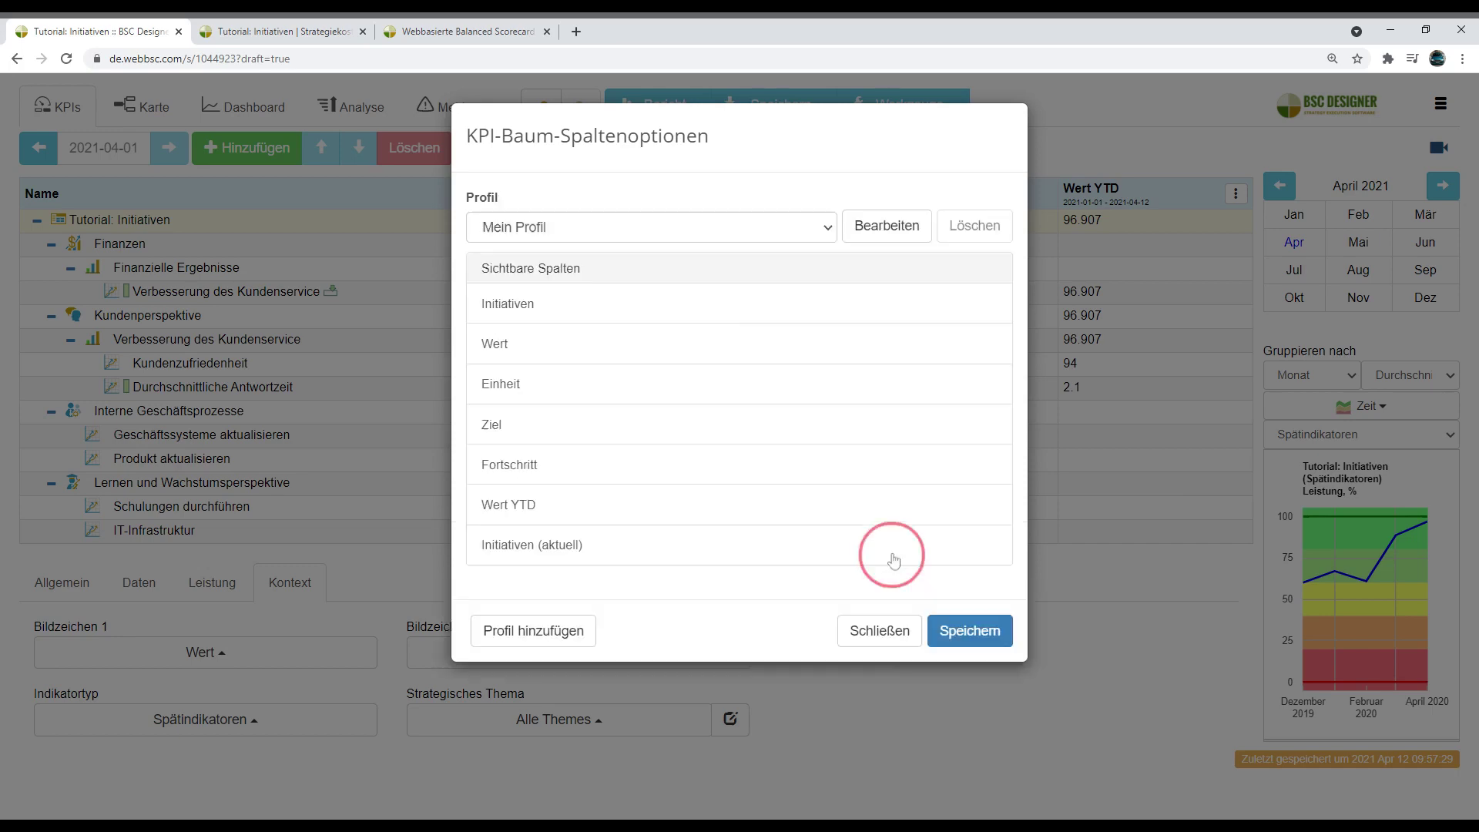
left_click(969, 630)
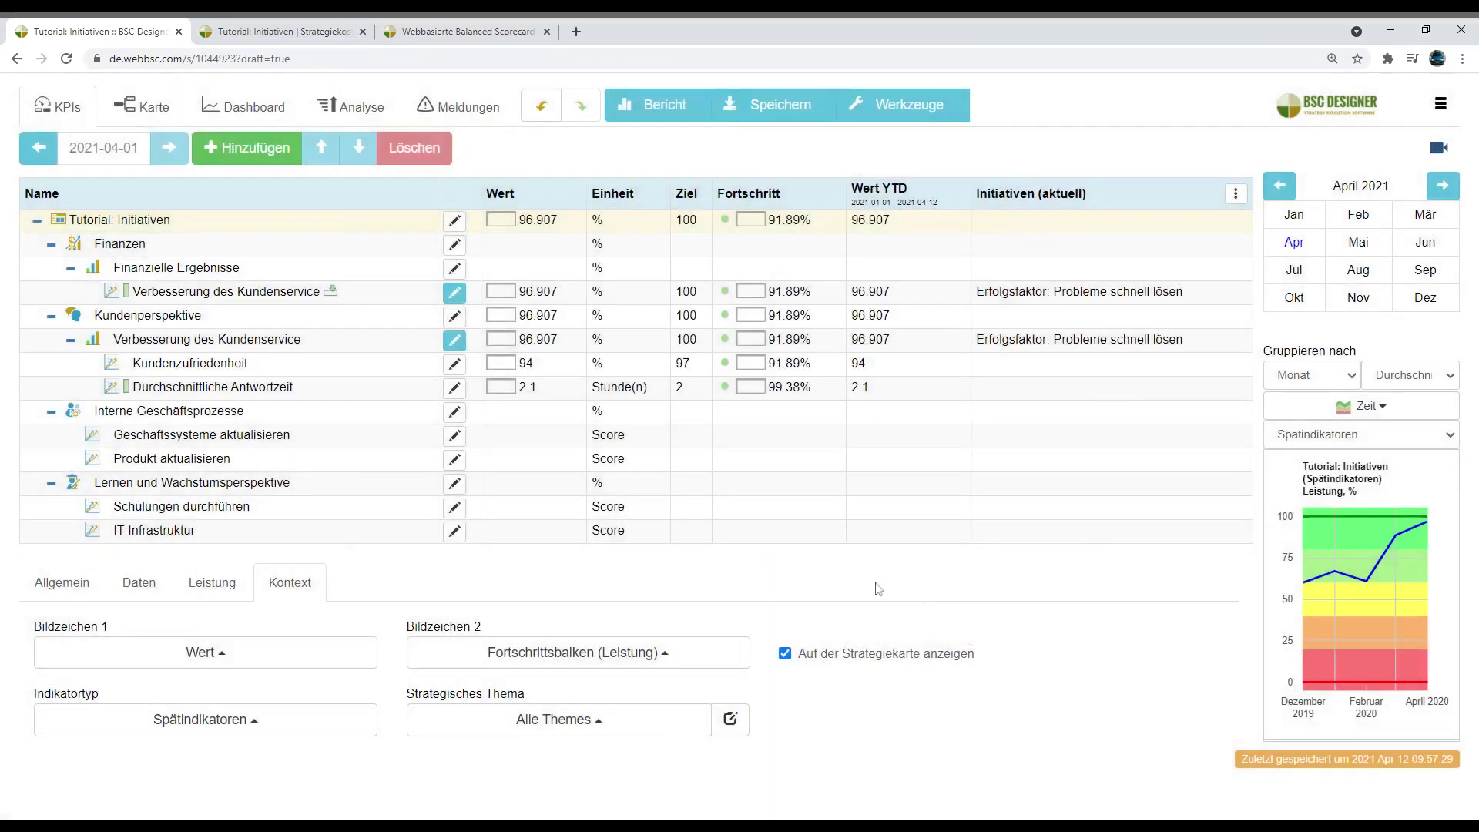
Step: Review the timeframes and durations of "Verbesserungsplan entwickeln" and "Omnichannel-Kundenservice implementieren" under the goal "Verbesserung des Kundenservice", leaving both unchanged
left_click(171, 319)
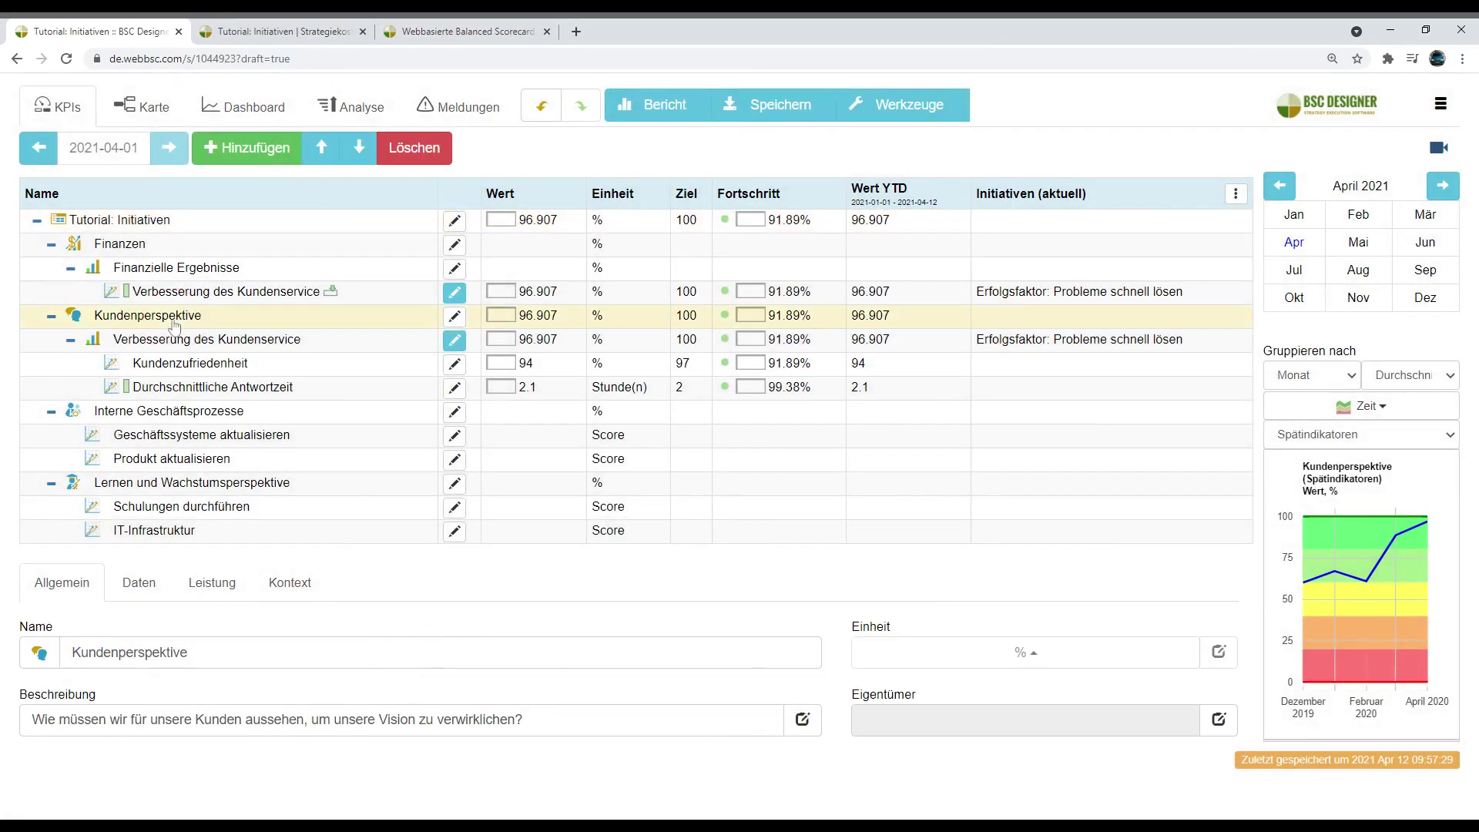
left_click(459, 344)
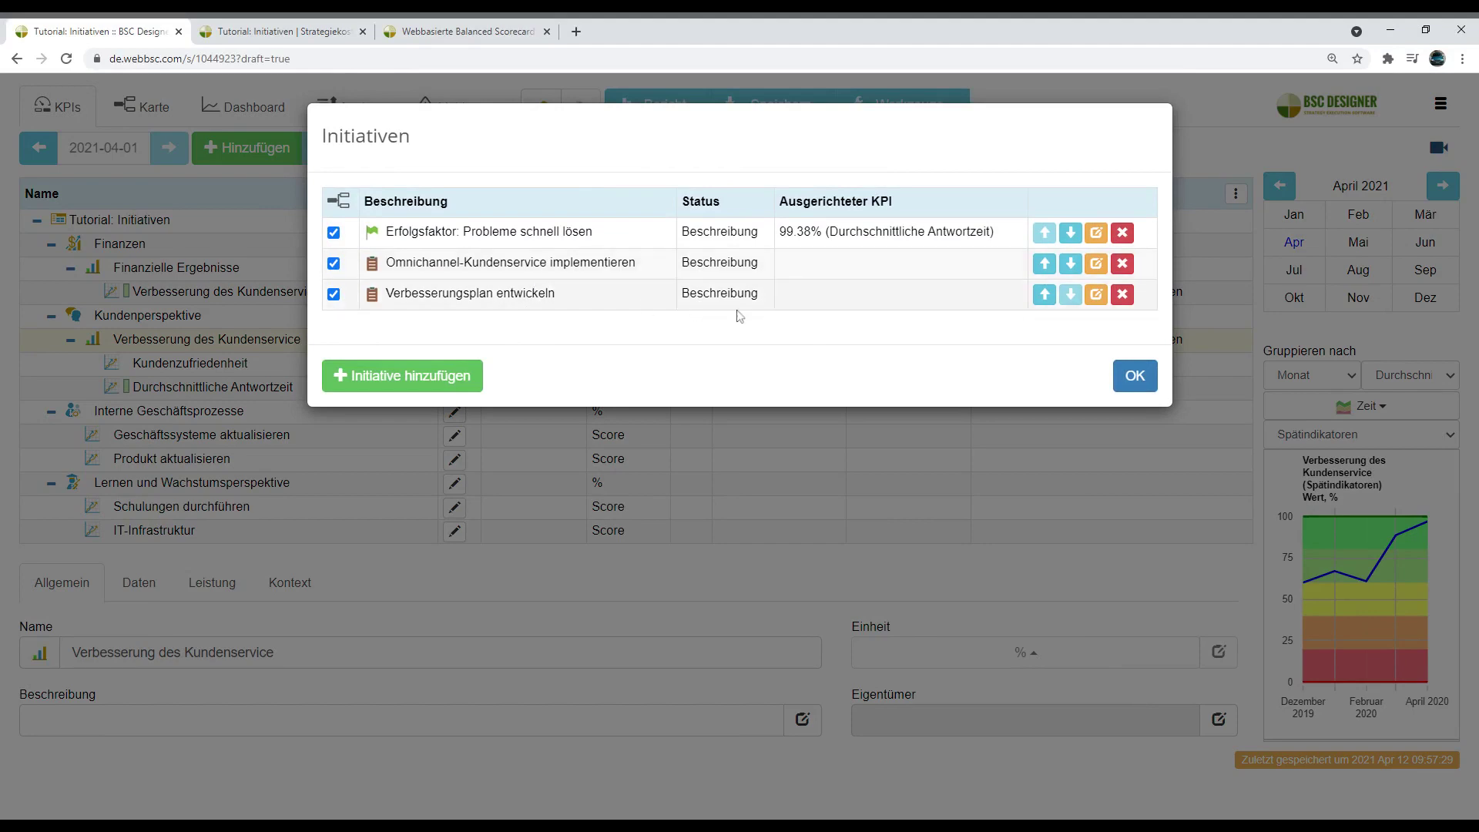
left_click(1093, 299)
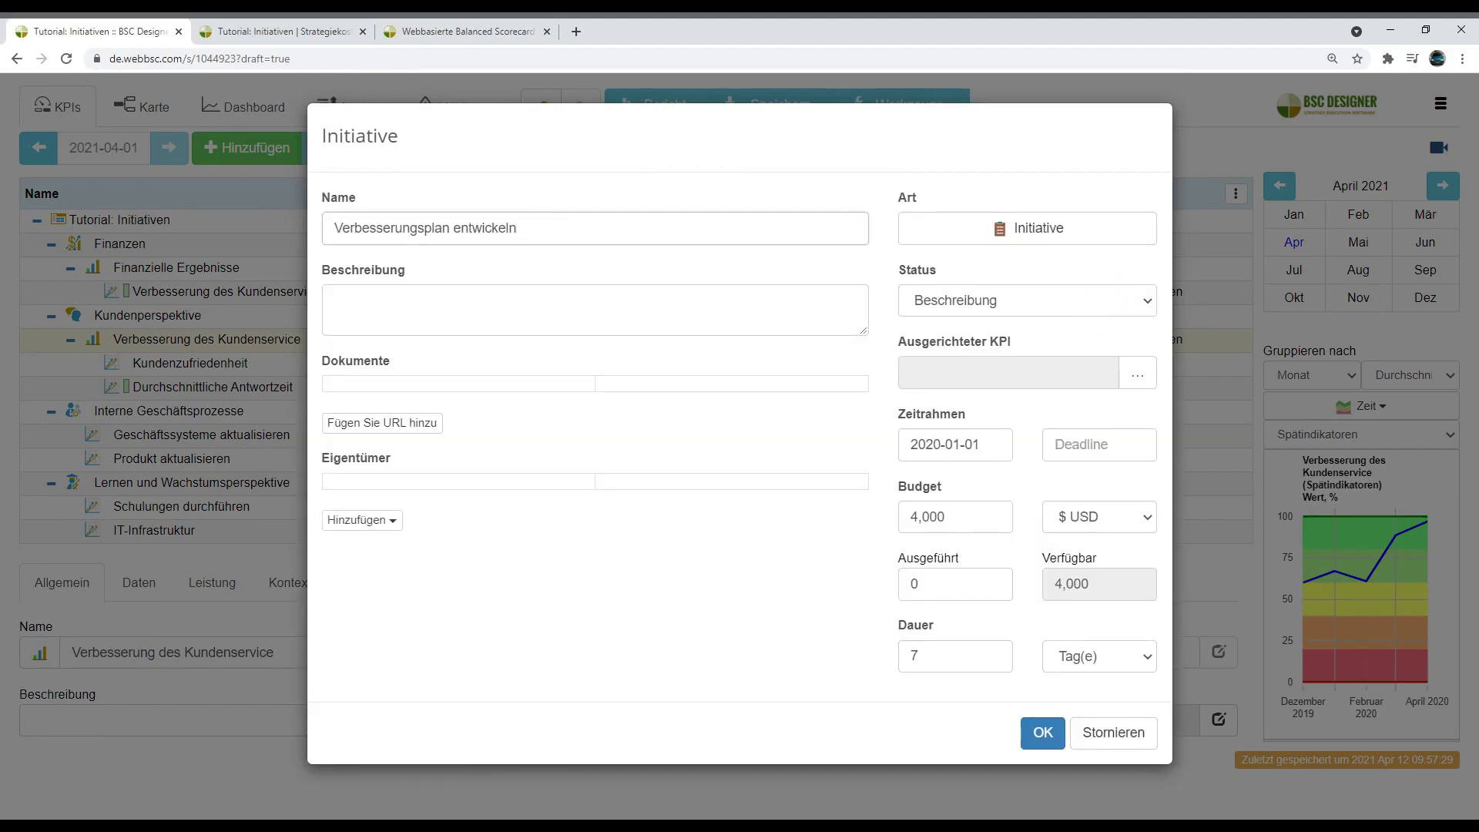
left_click(1043, 733)
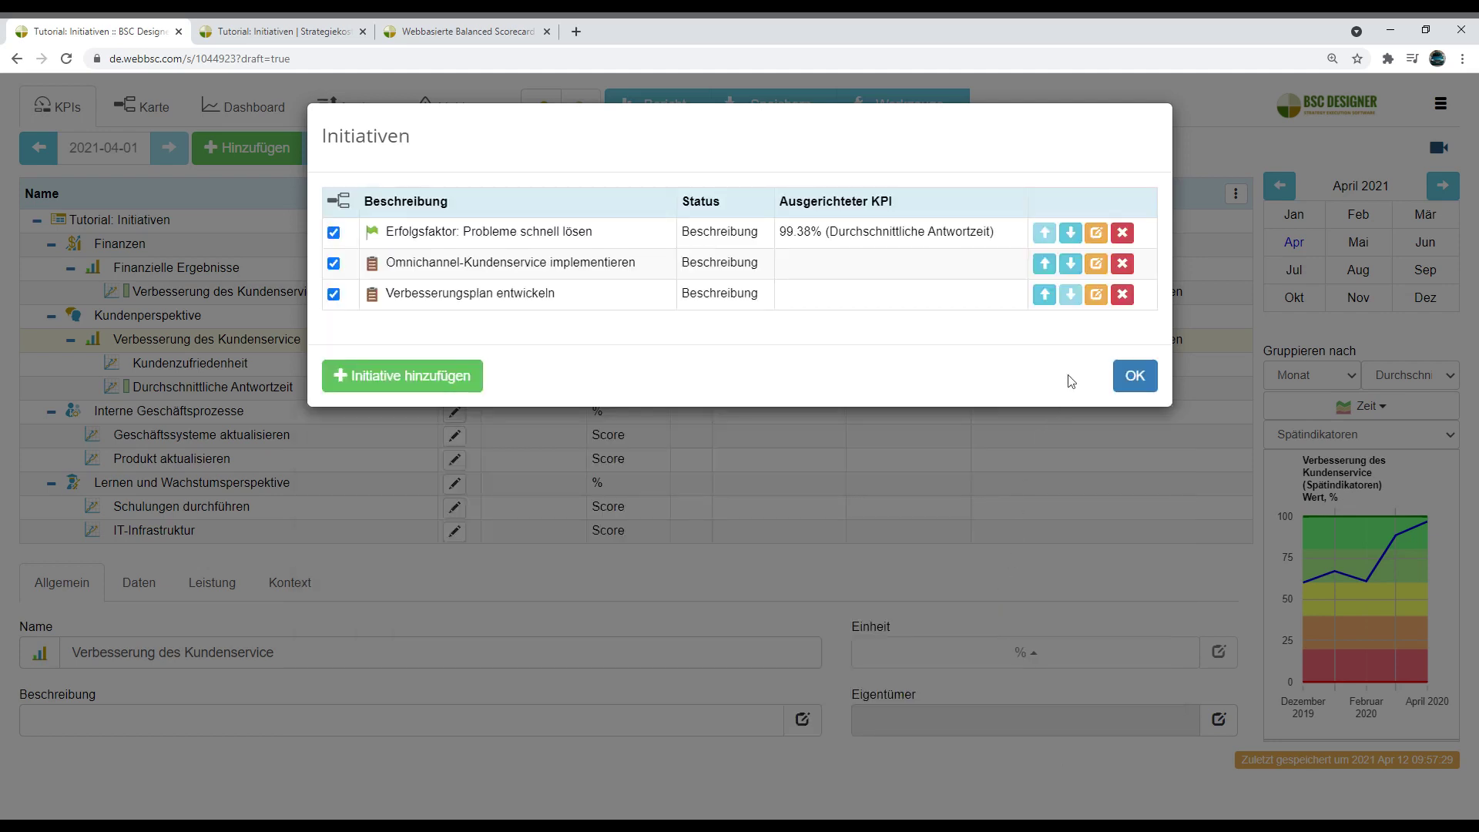
left_click(1097, 264)
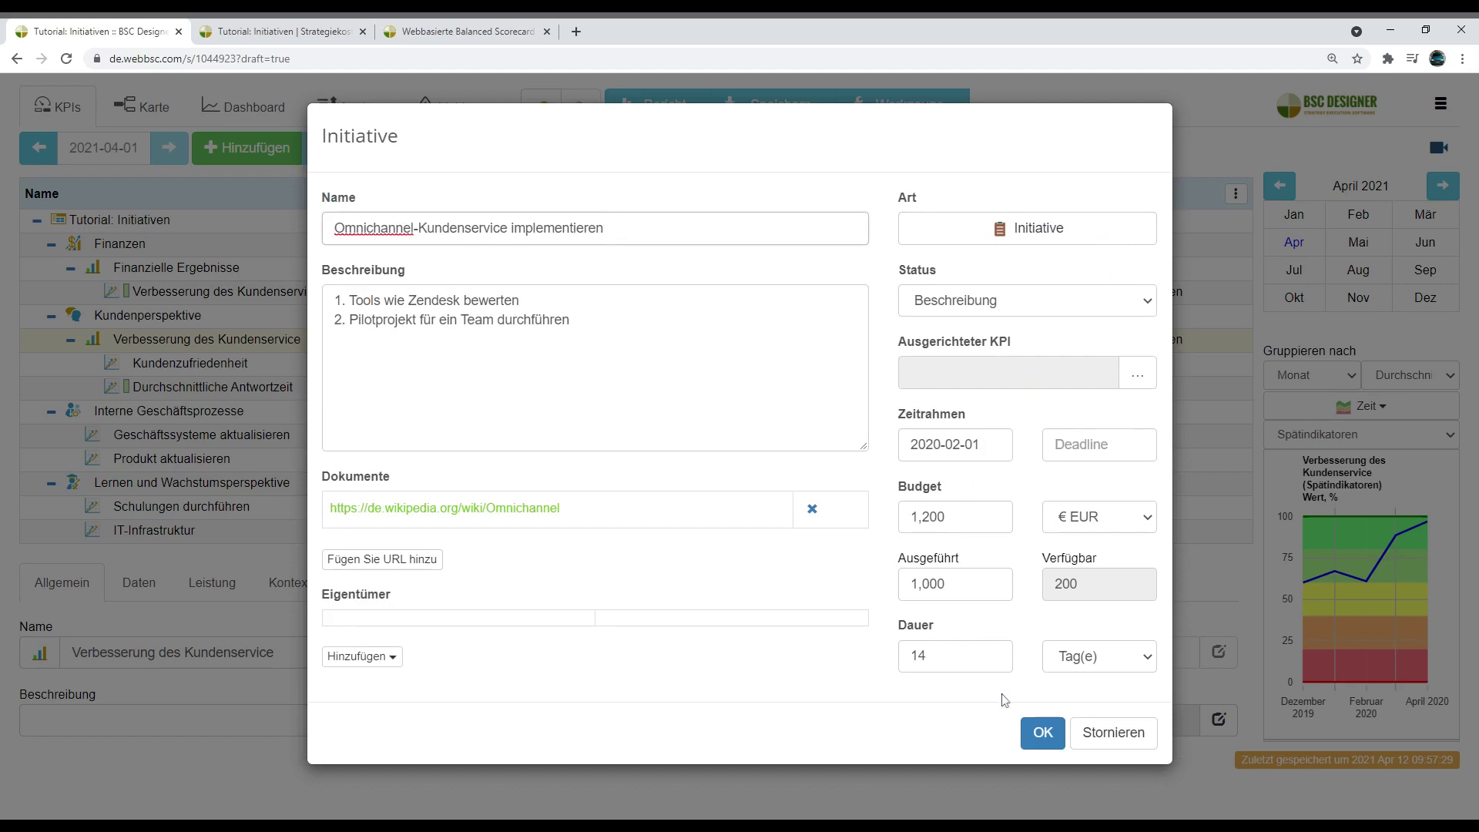
left_click(1042, 731)
left_click(1148, 375)
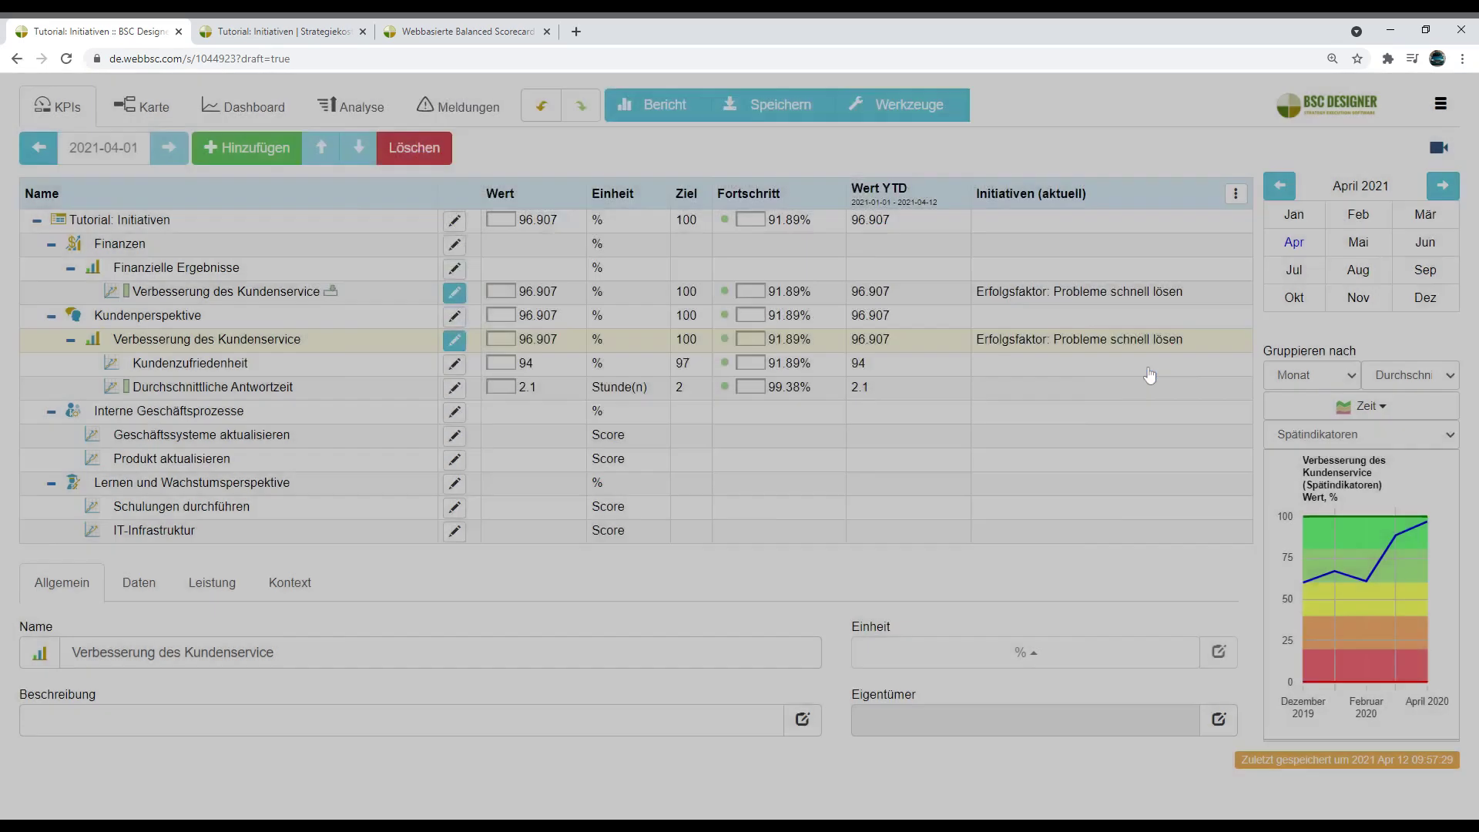
Step: Switch the scorecard date to January 2020 and on to February 2020 to compare the current initiatives
left_click(1278, 186)
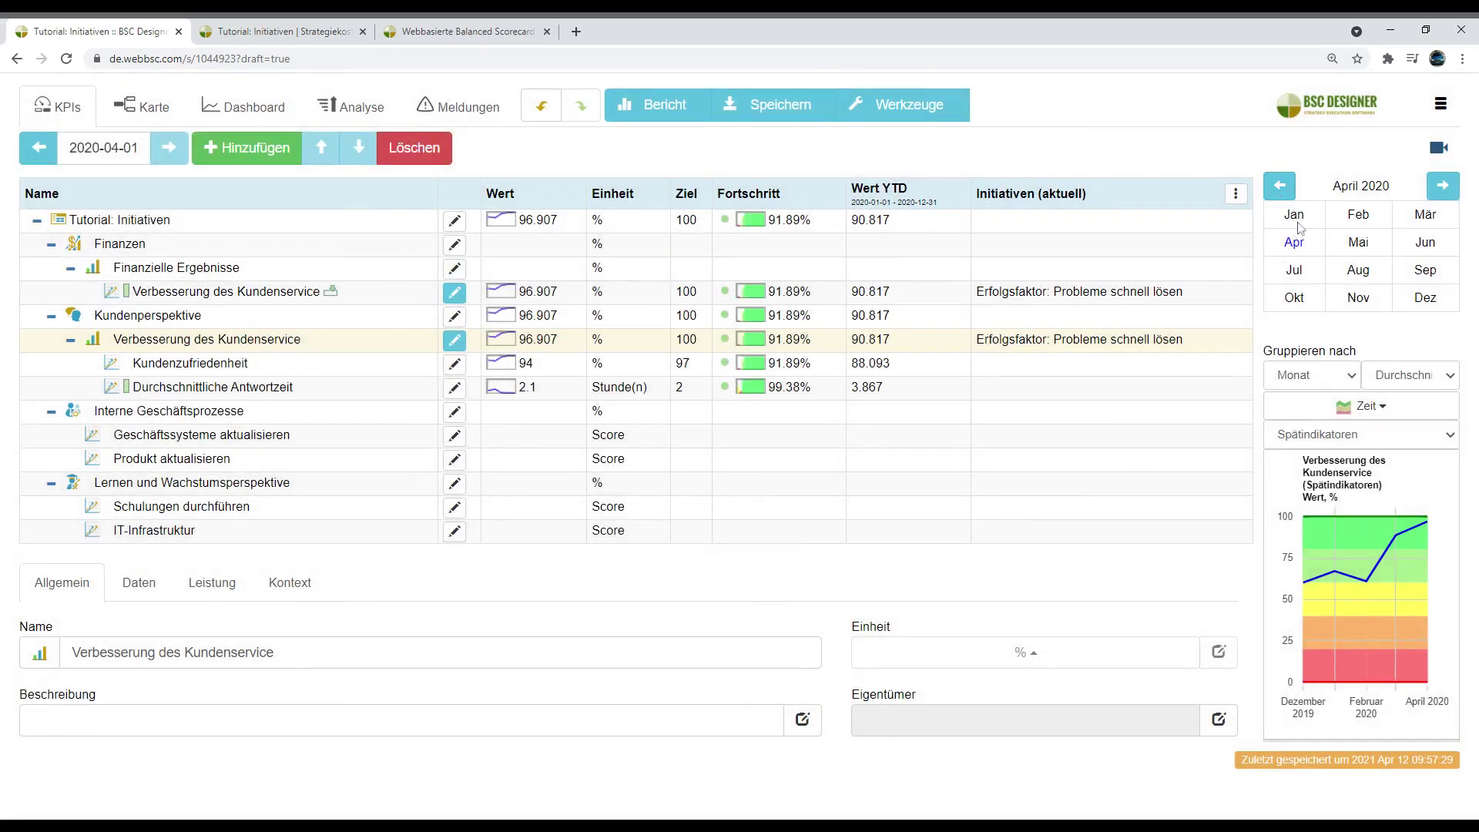
left_click(1296, 216)
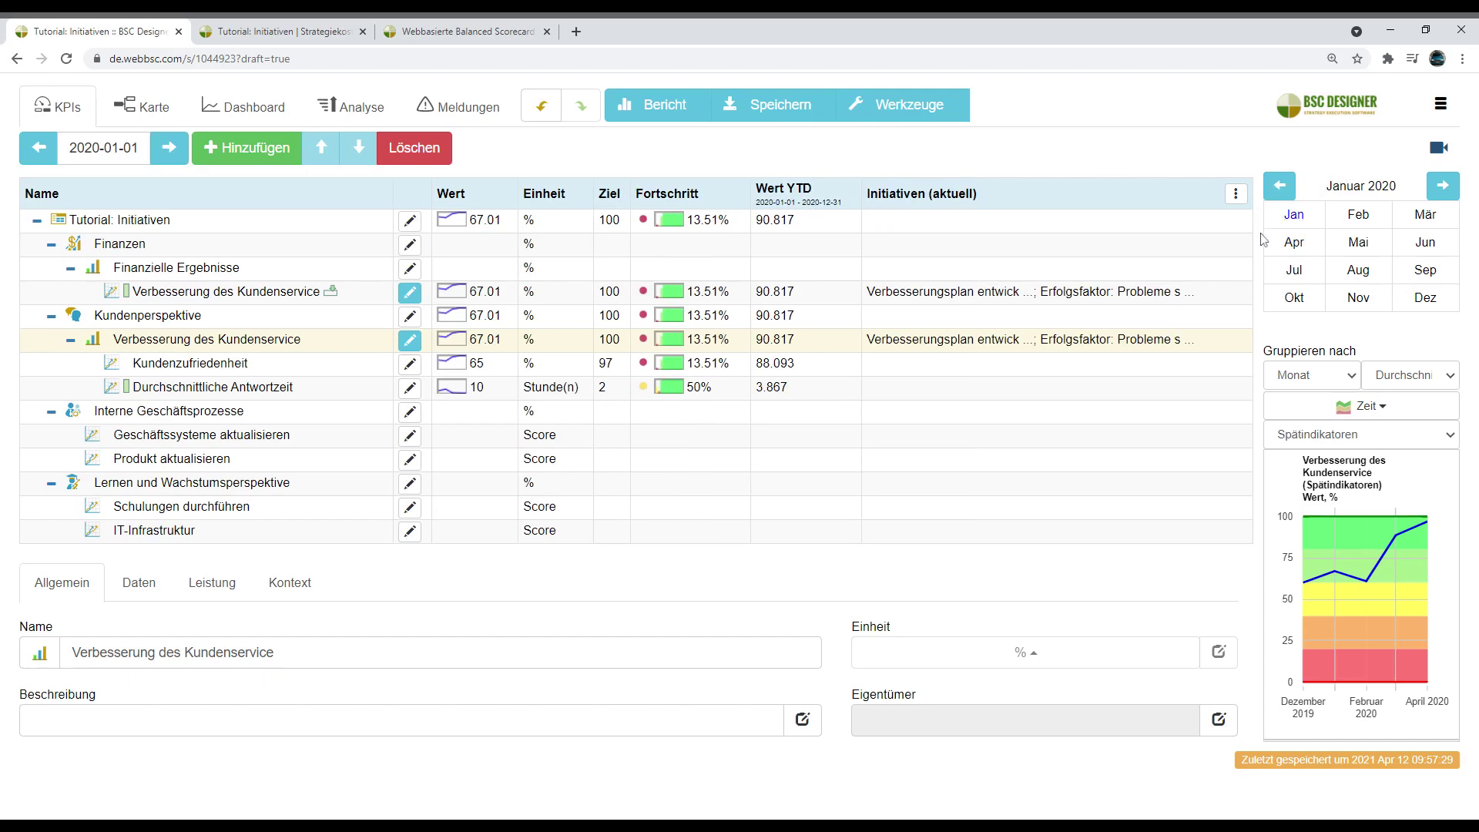
left_click(1360, 221)
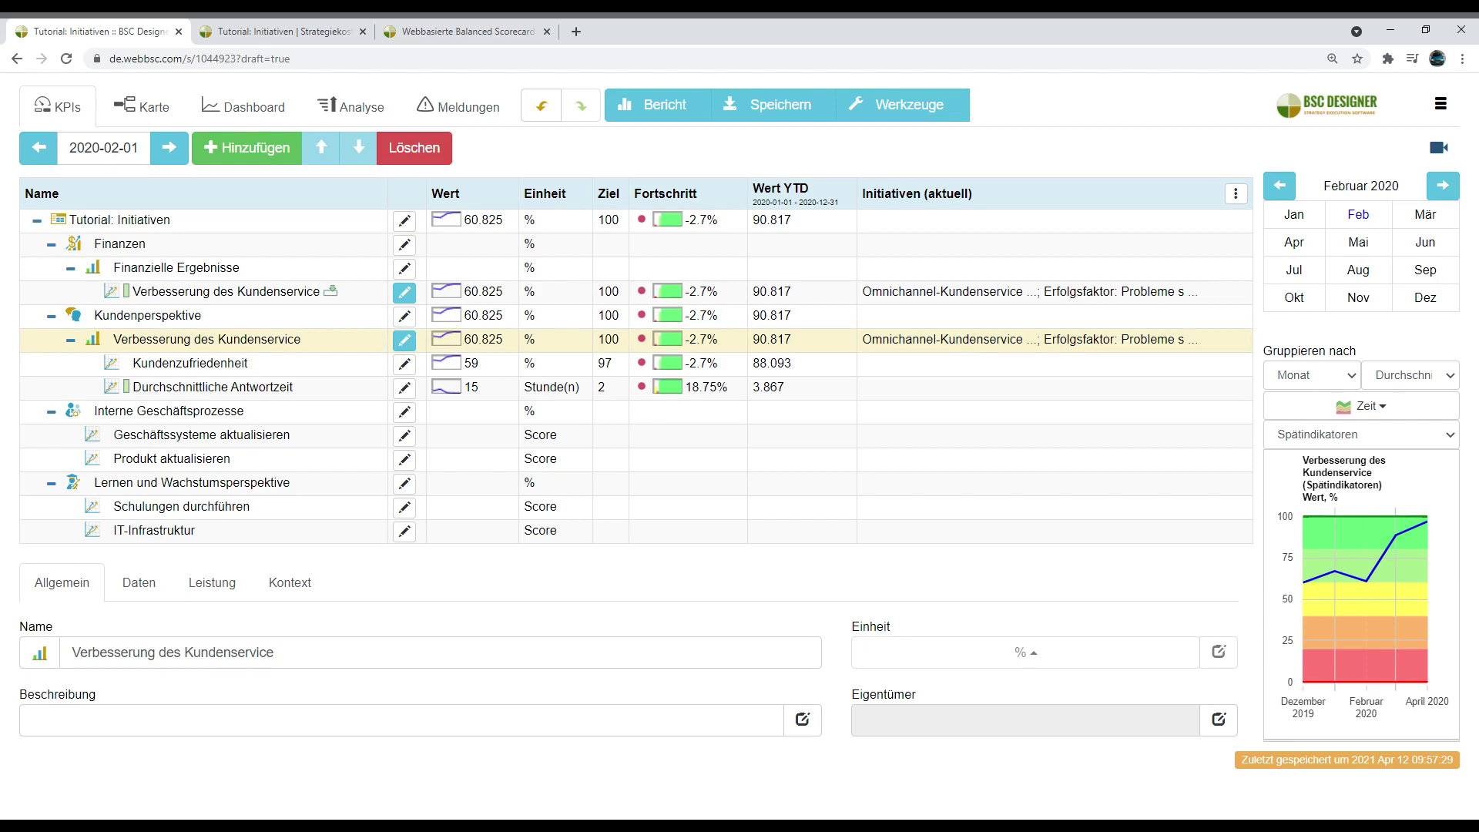
Step: Open the column profile "Mein Profil" for editing and examine the available budget columns, from "Budget" to "Verbleibendes Budget, %"
left_click(1236, 194)
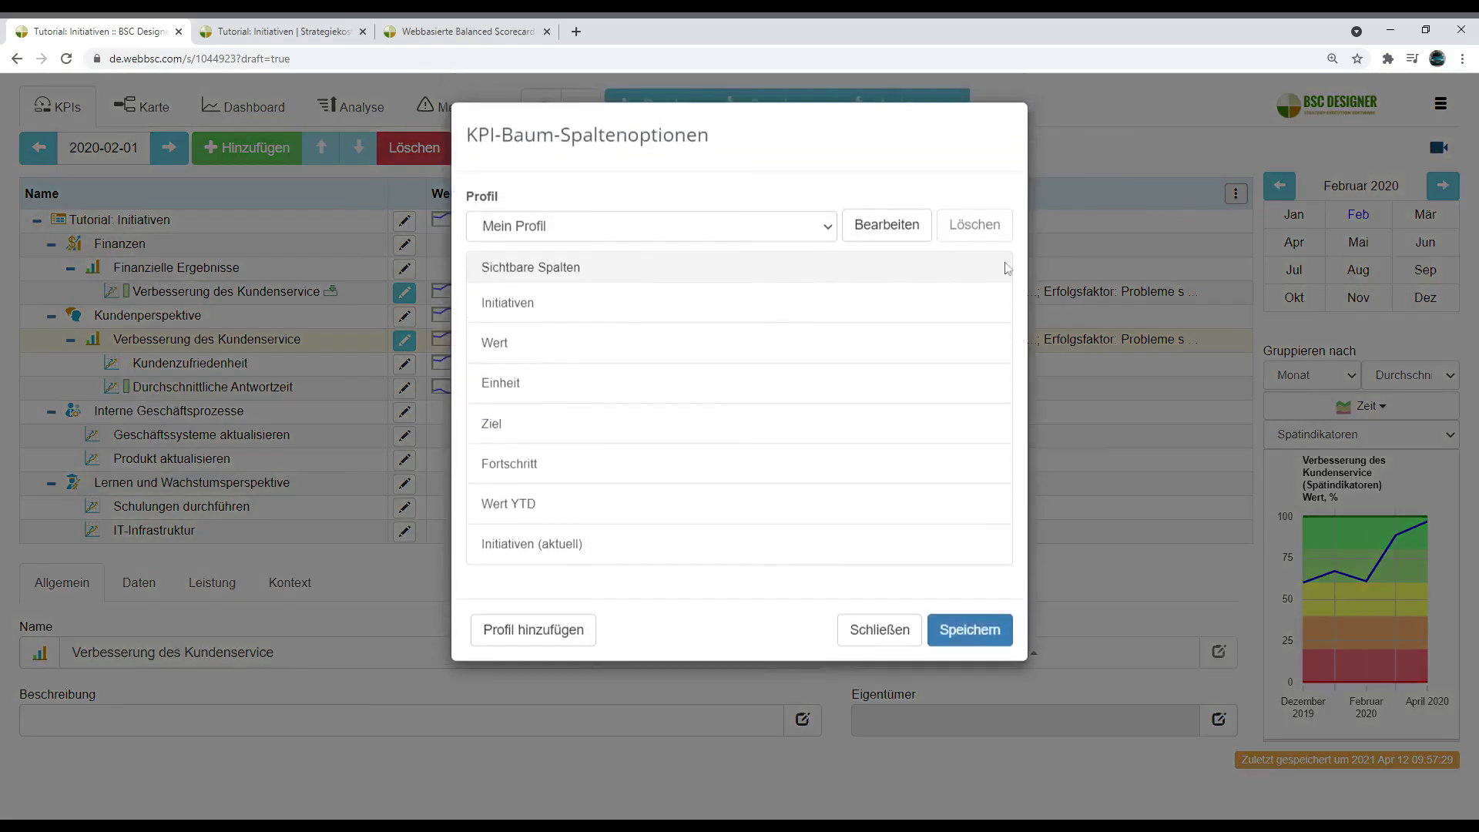
left_click(890, 231)
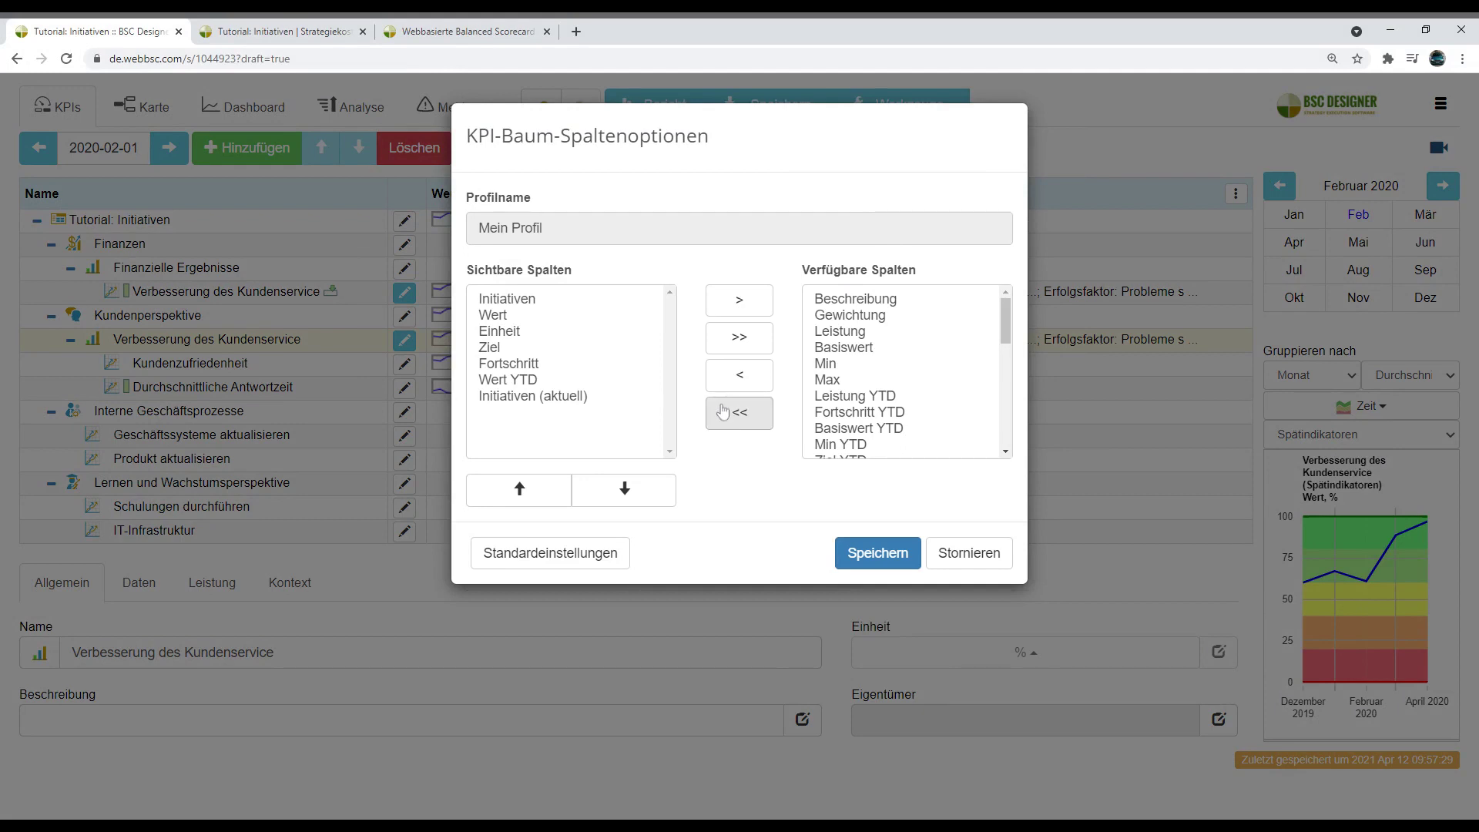
scroll(919, 387, "down", 5)
scroll(919, 387, "up", 2)
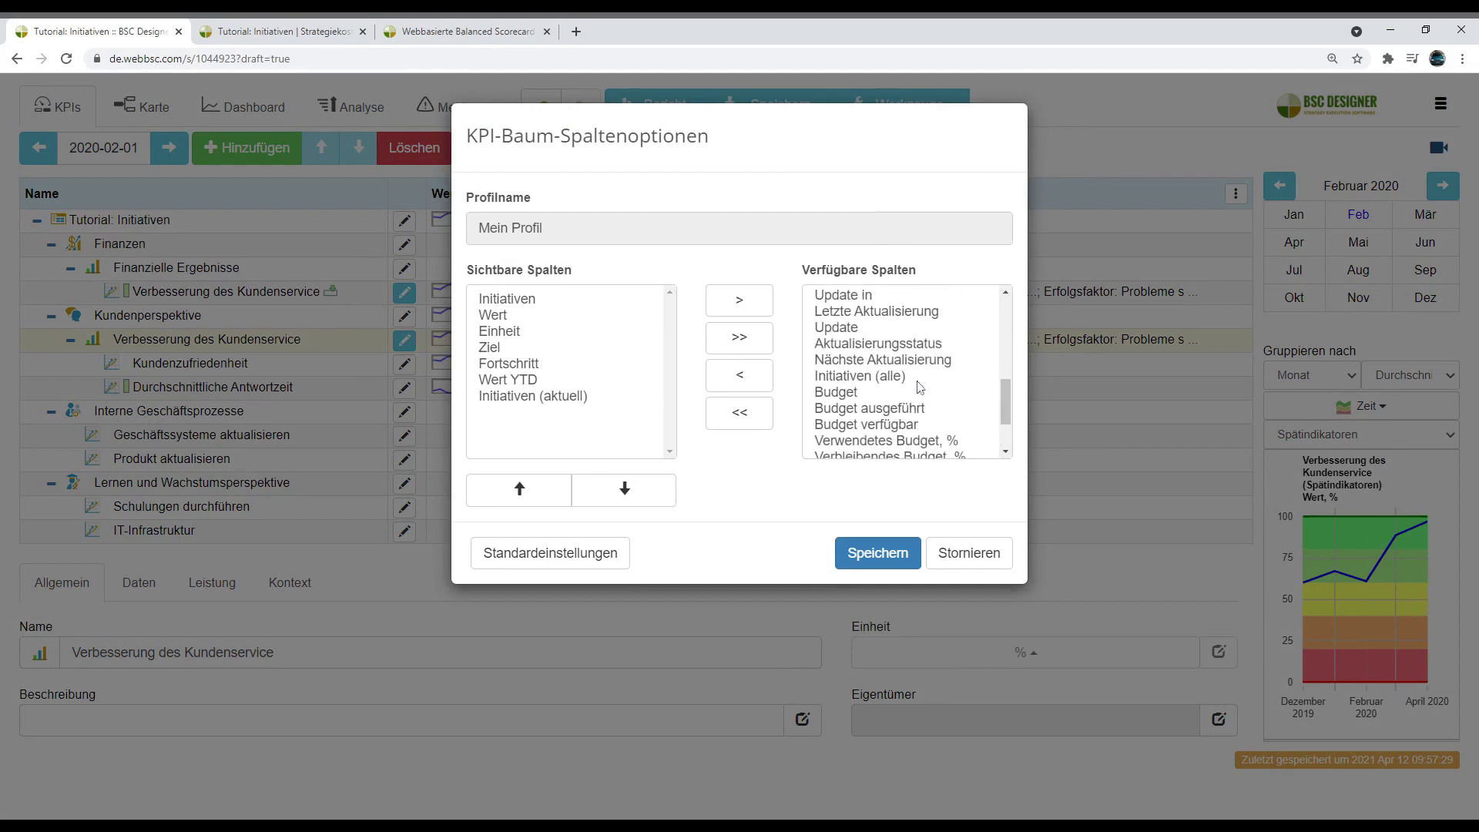
scroll(920, 387, "down", 2)
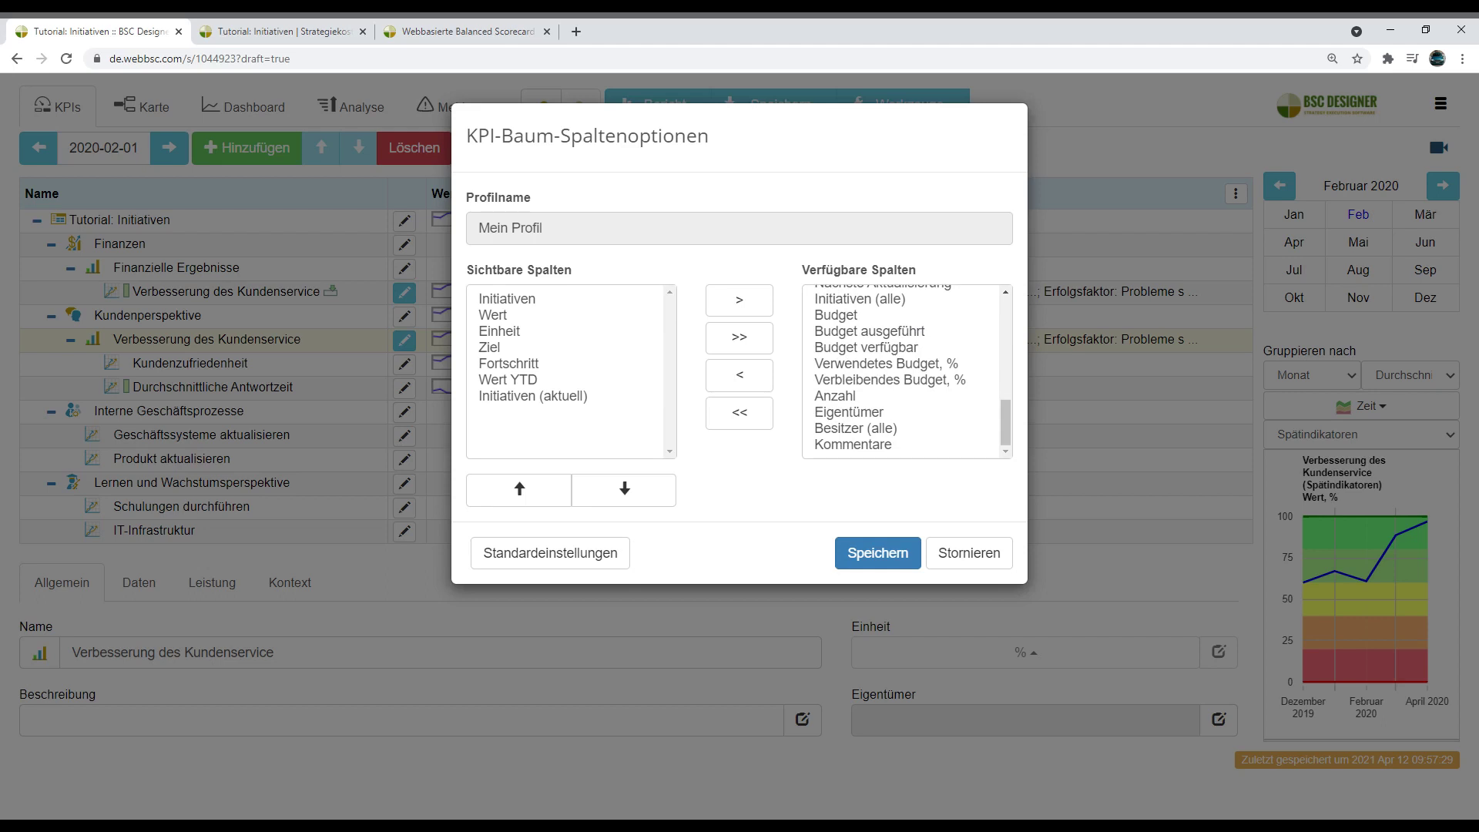
left_click(901, 315)
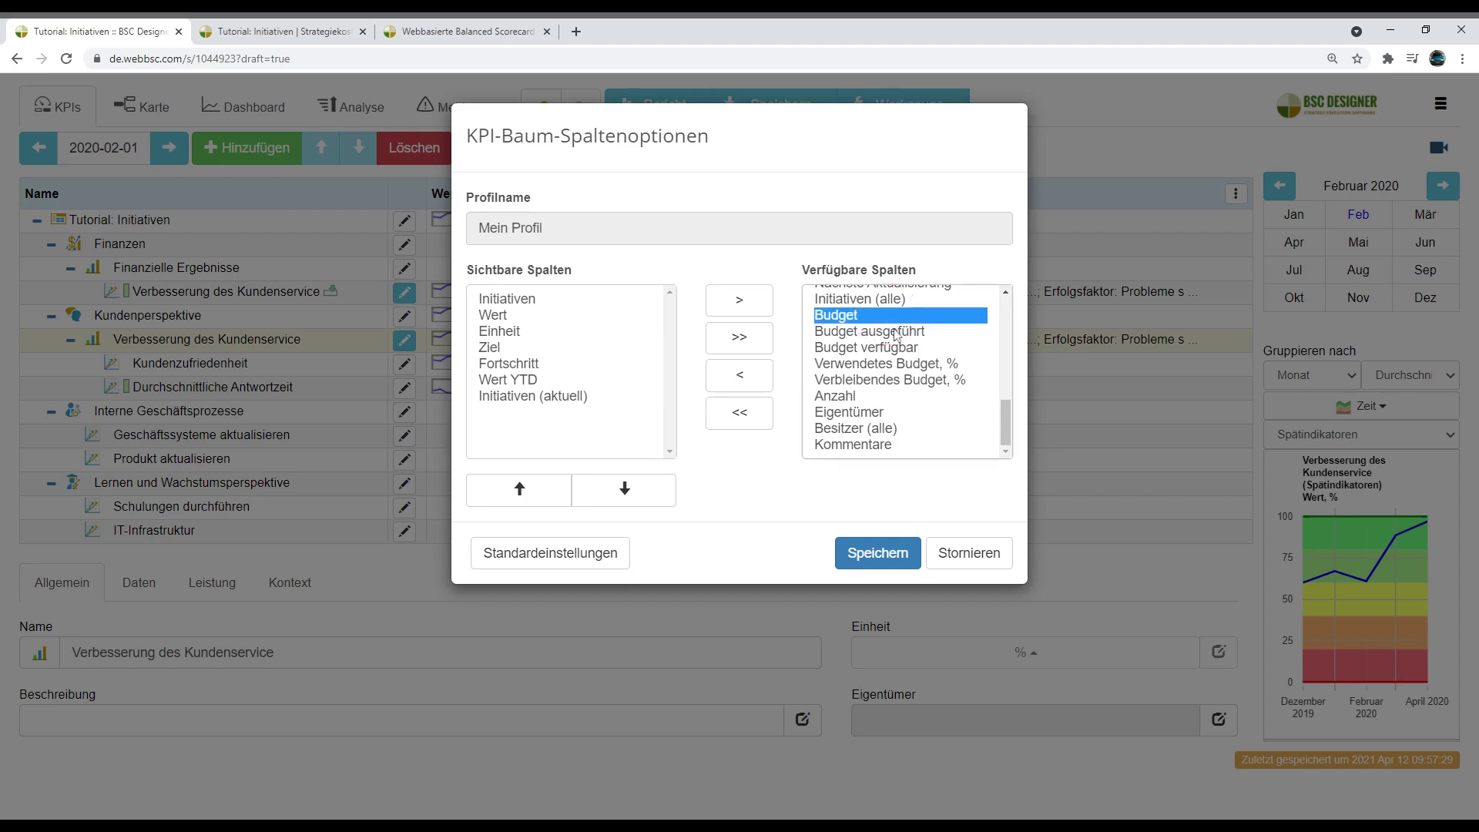
left_click(896, 332)
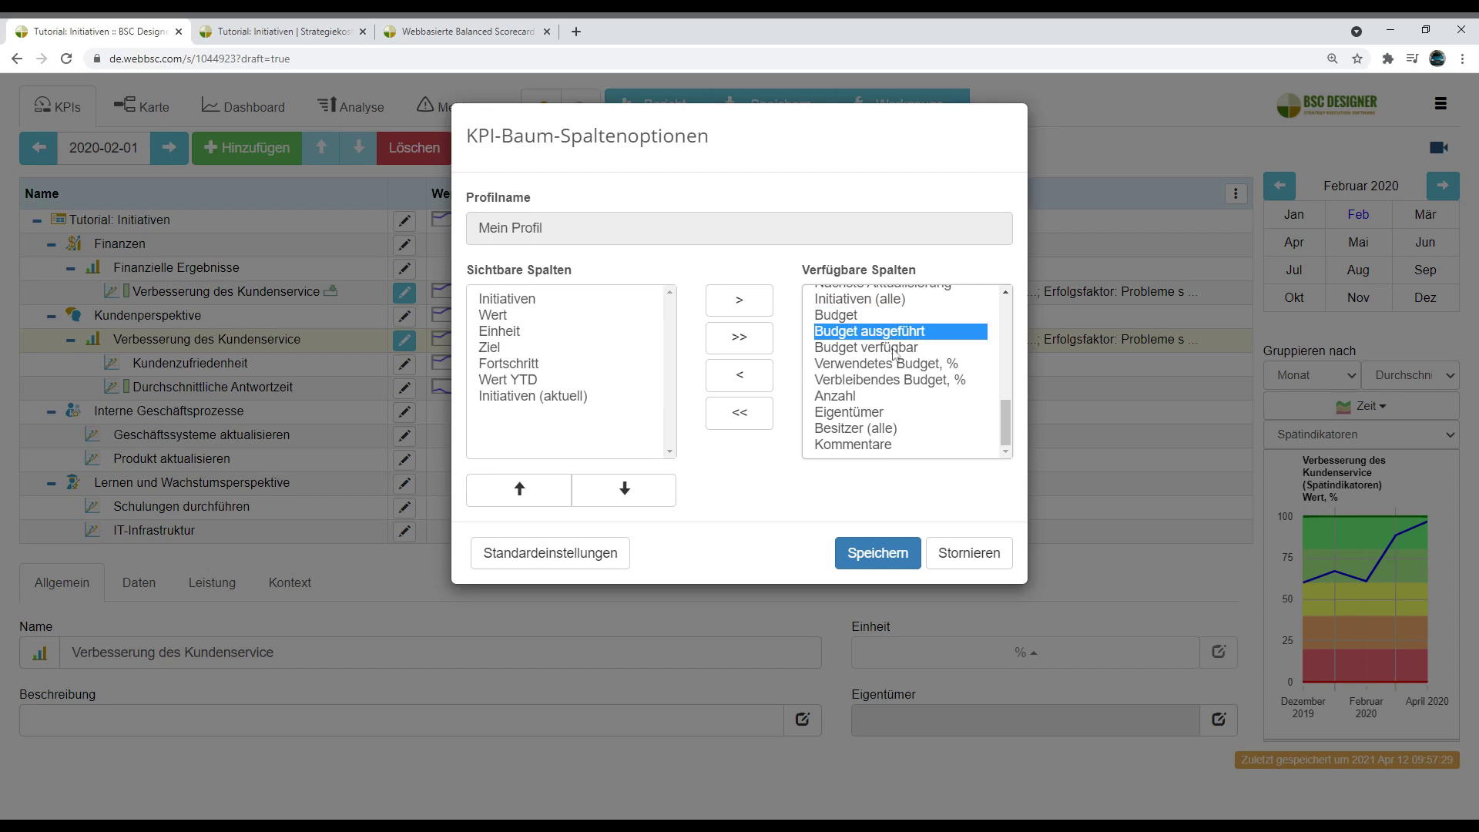
left_click(893, 348)
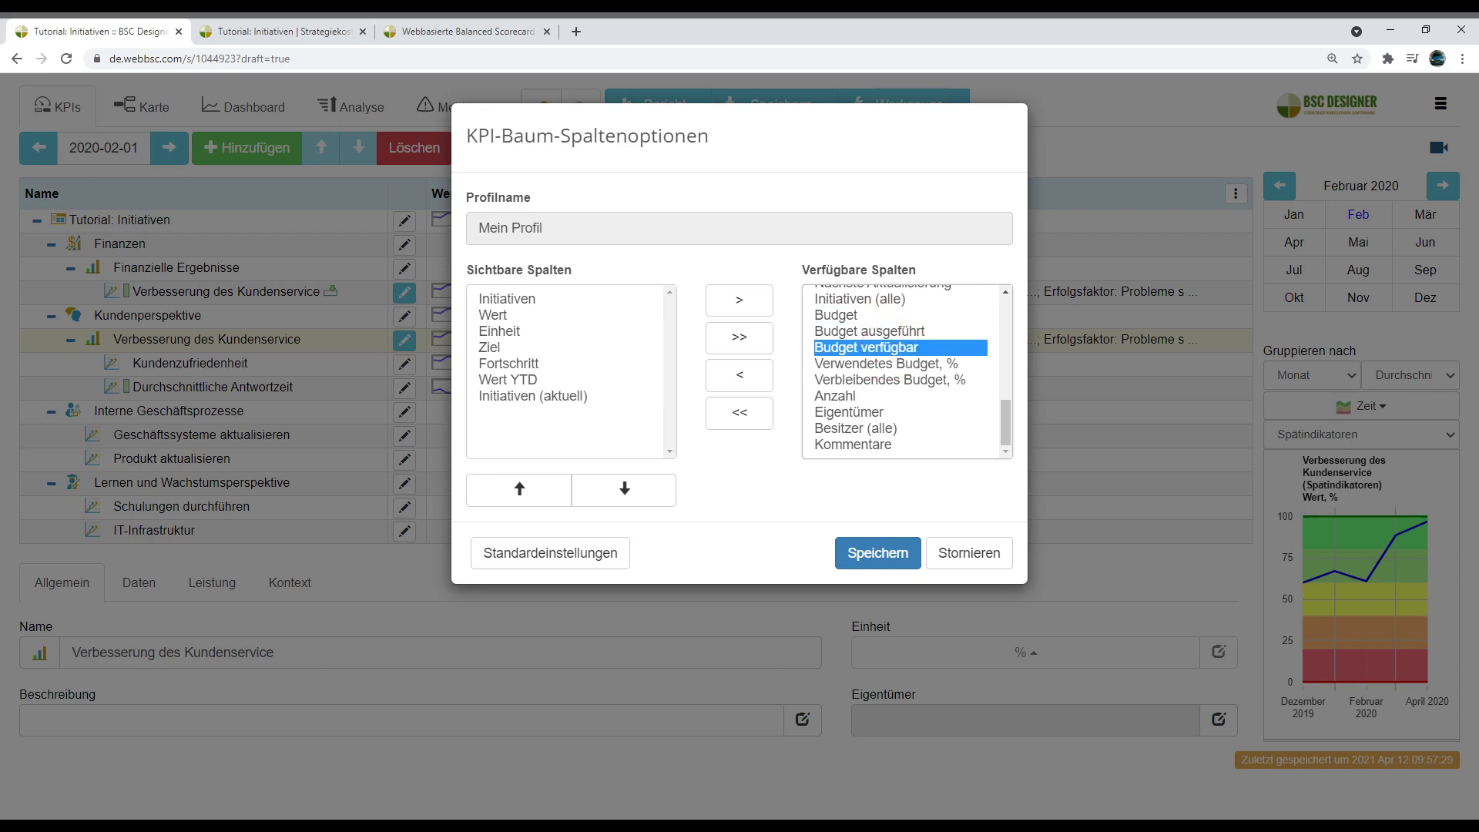
left_click(905, 365)
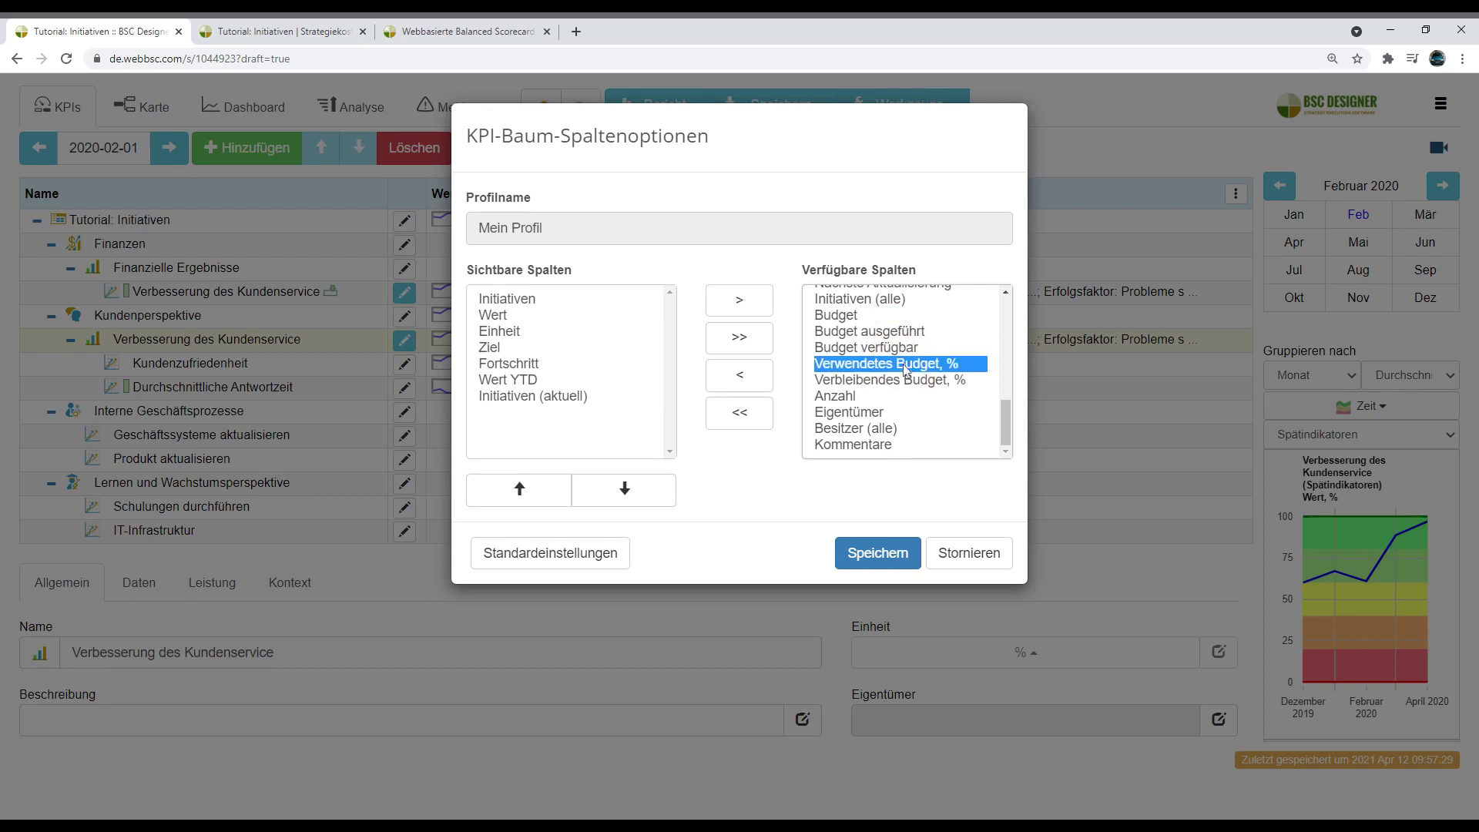
left_click(908, 382)
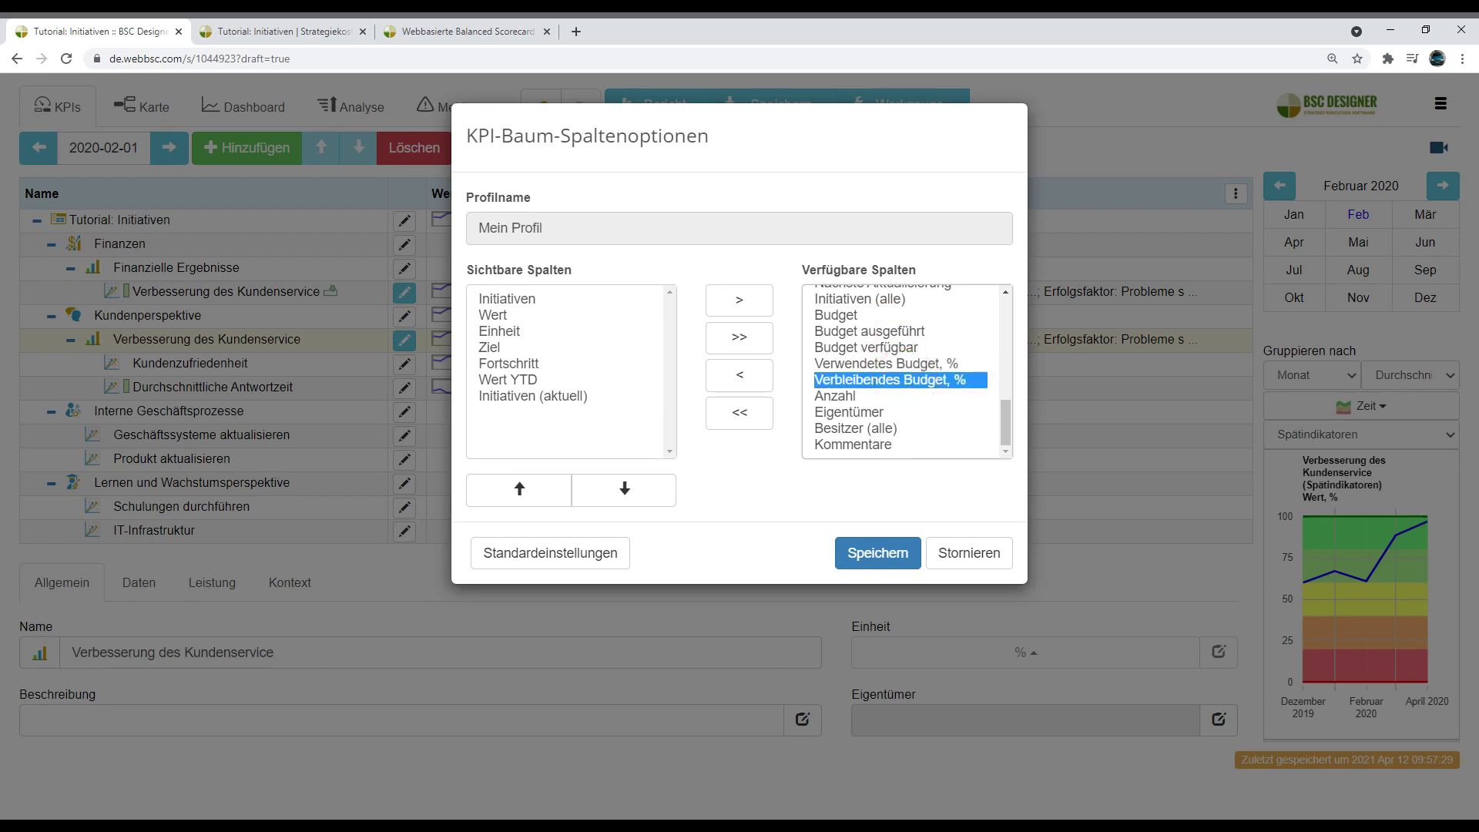
Step: Add the columns "Verwendetes Budget, %" and "Verbleibendes Budget, %" to the visible KPI tree columns and save the profile
left_click(886, 363)
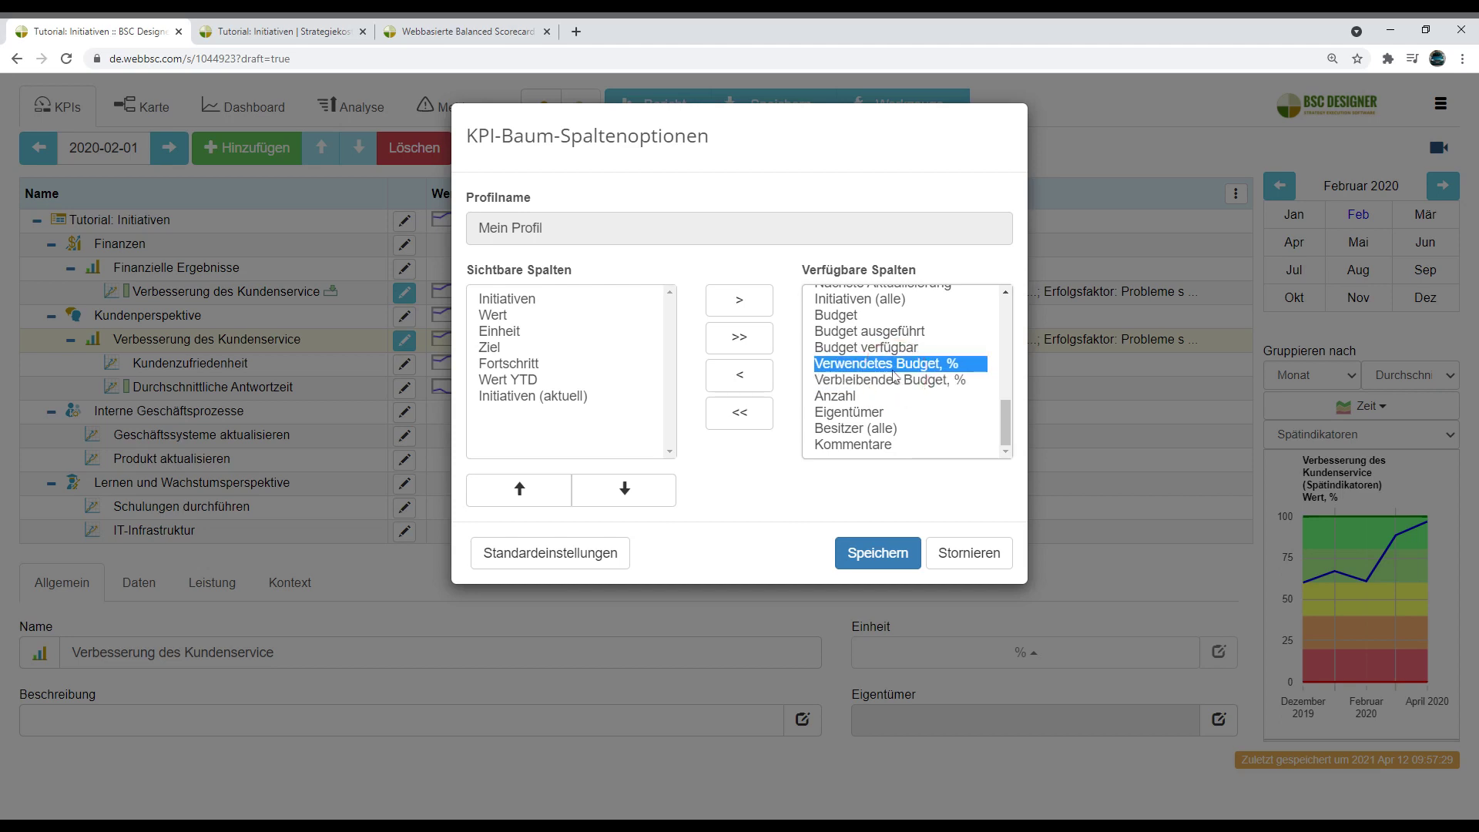
left_click(740, 375)
left_click(741, 386)
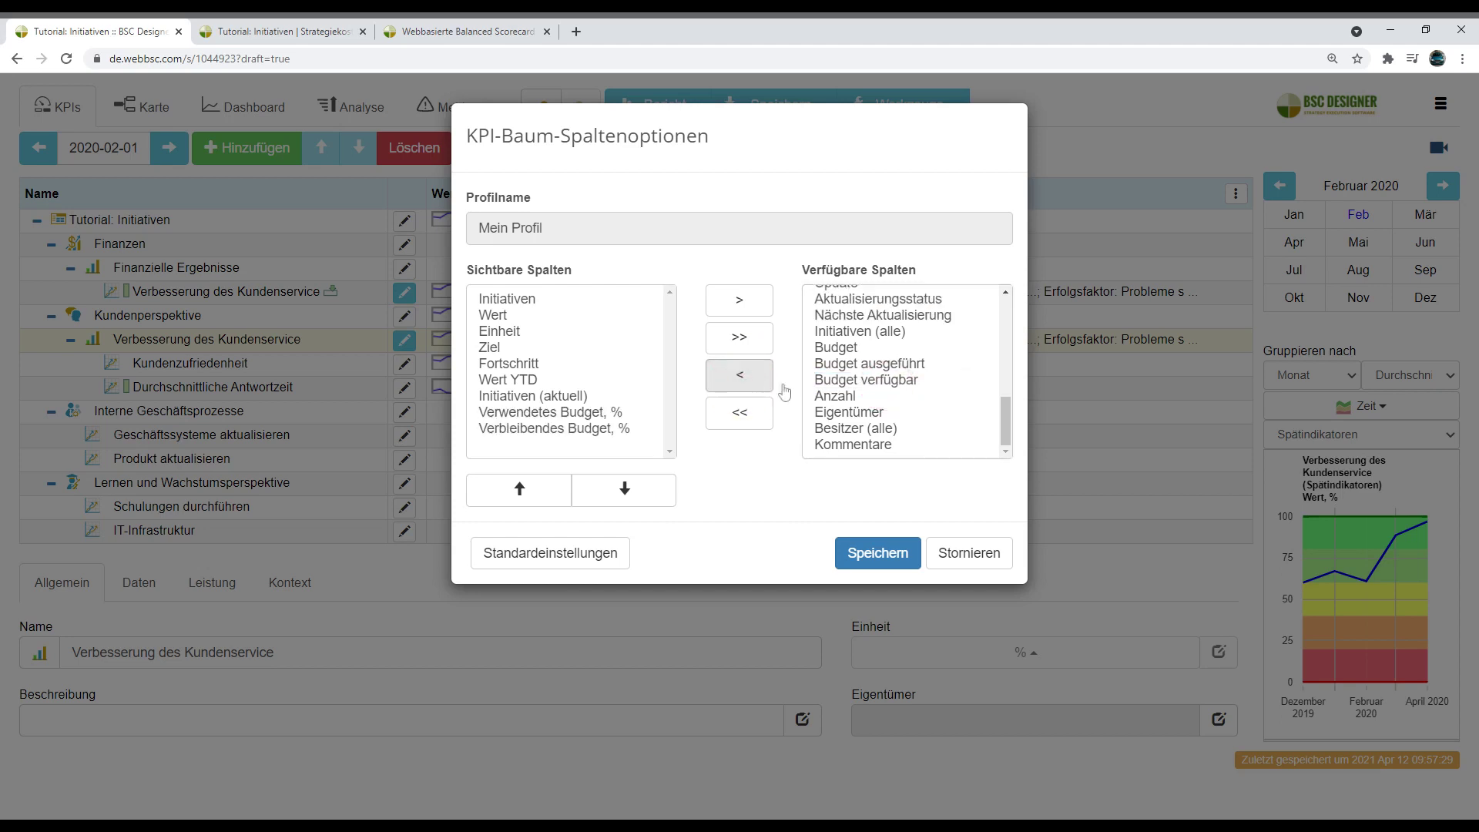
left_click(900, 561)
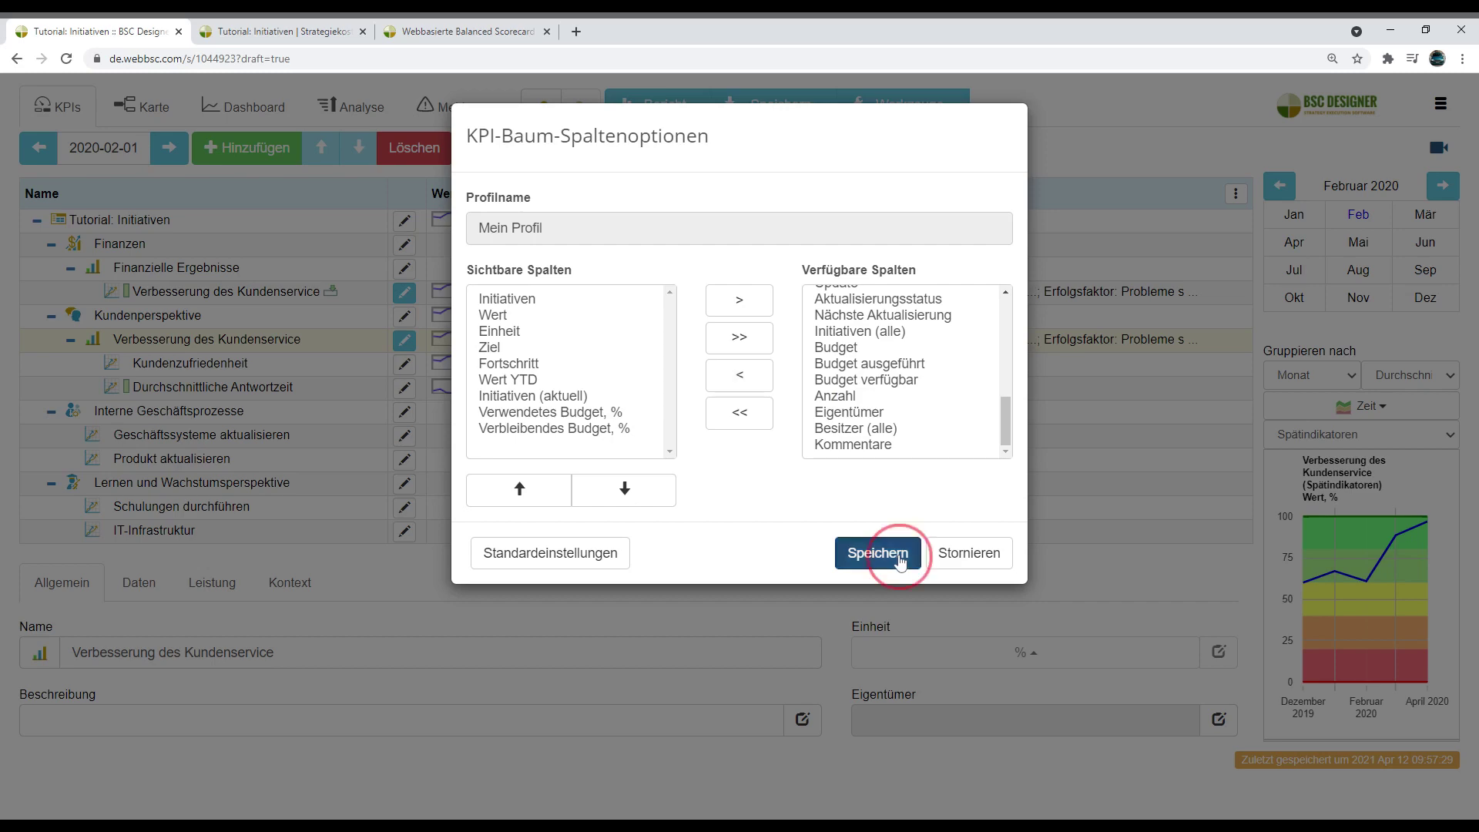
left_click(964, 721)
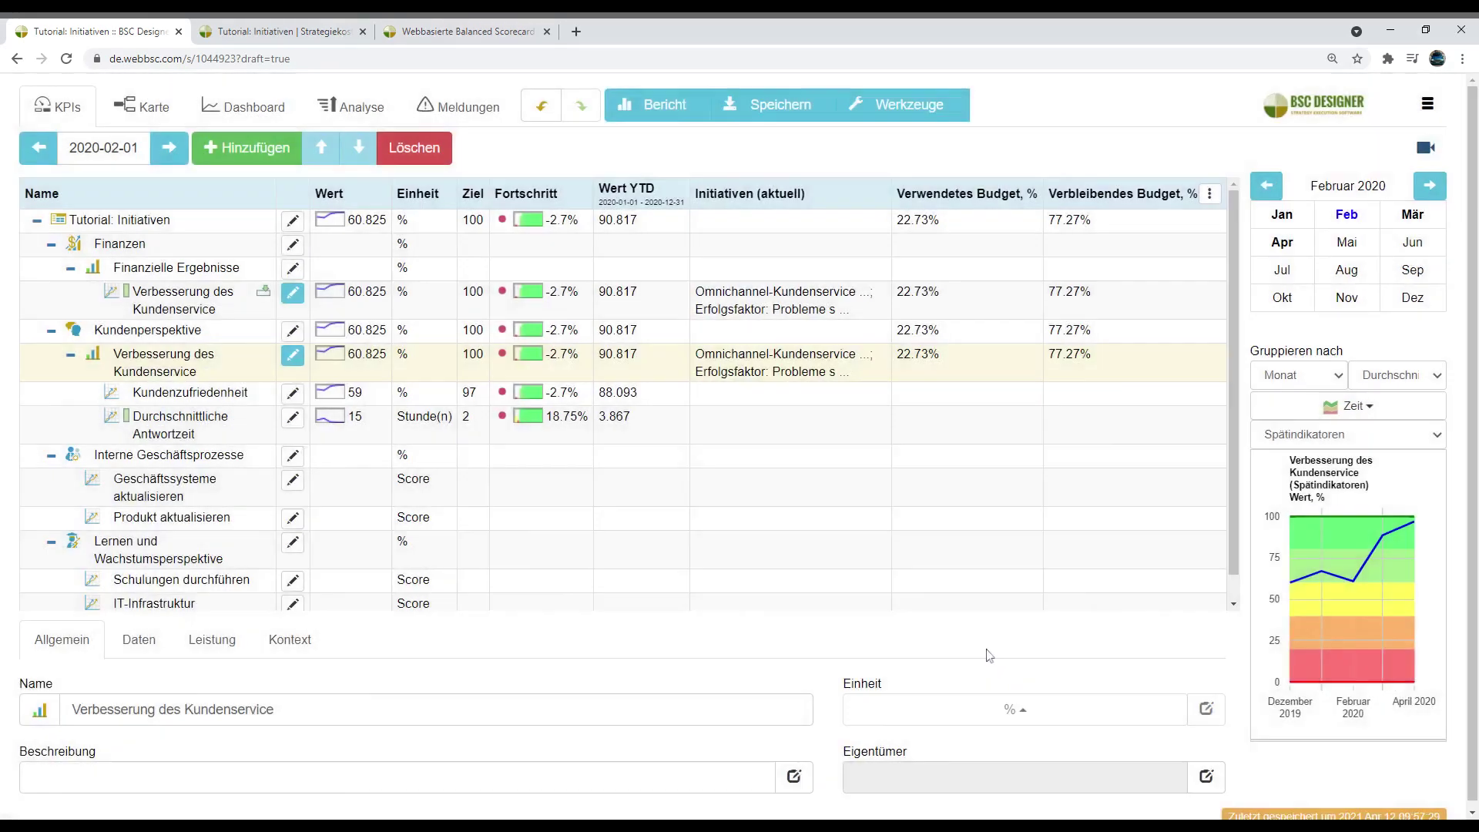